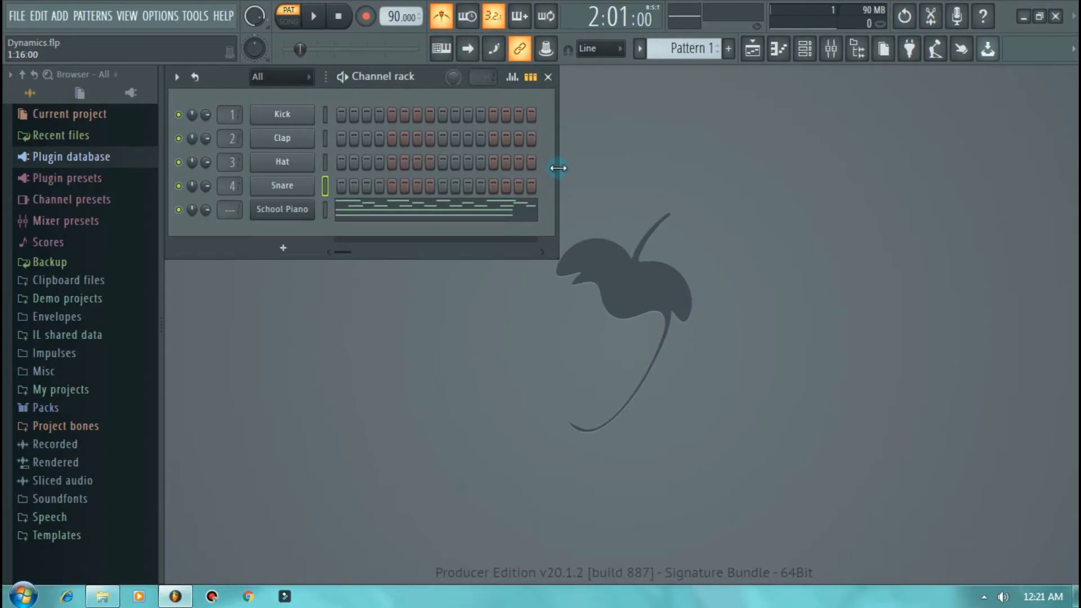
# Look at the School Piano channel's FL Keys instrument, close it, and play through the piano pattern
pyautogui.click(294, 214)
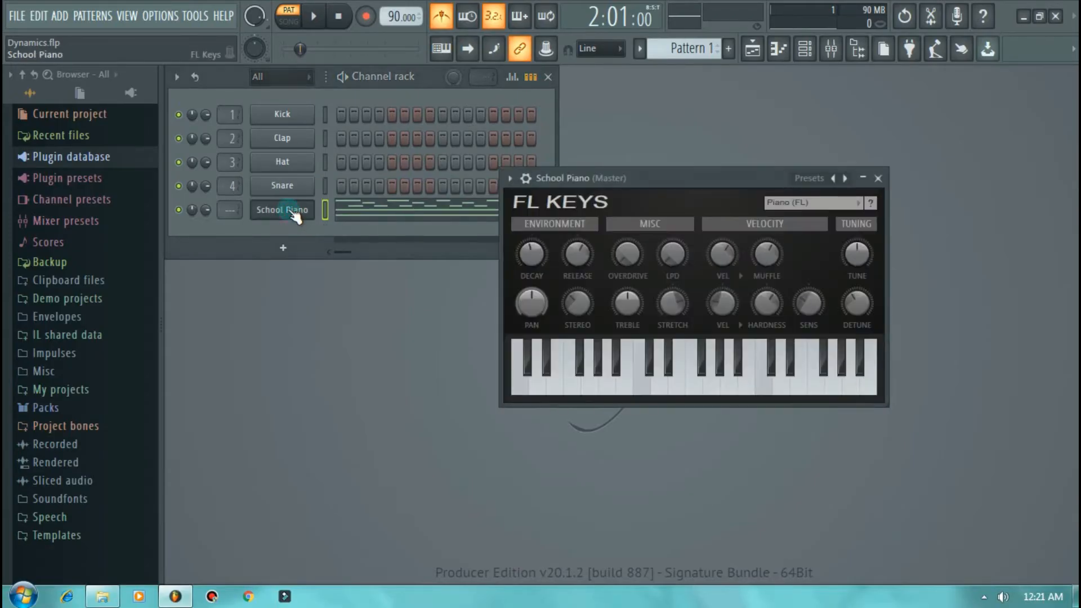
pyautogui.moveTo(667, 178); pyautogui.dragTo(688, 190)
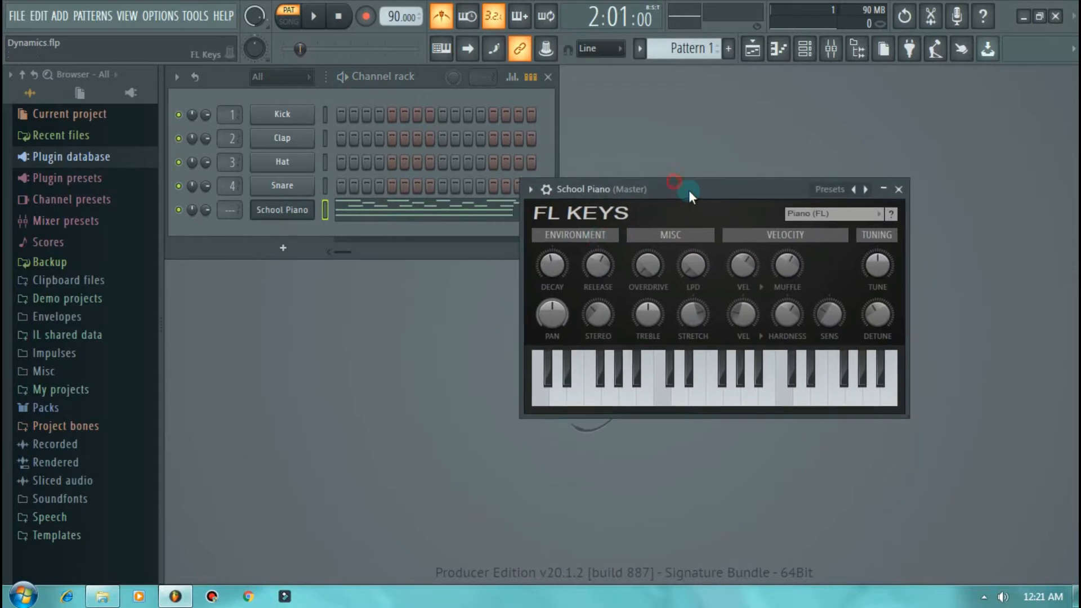
pyautogui.click(898, 191)
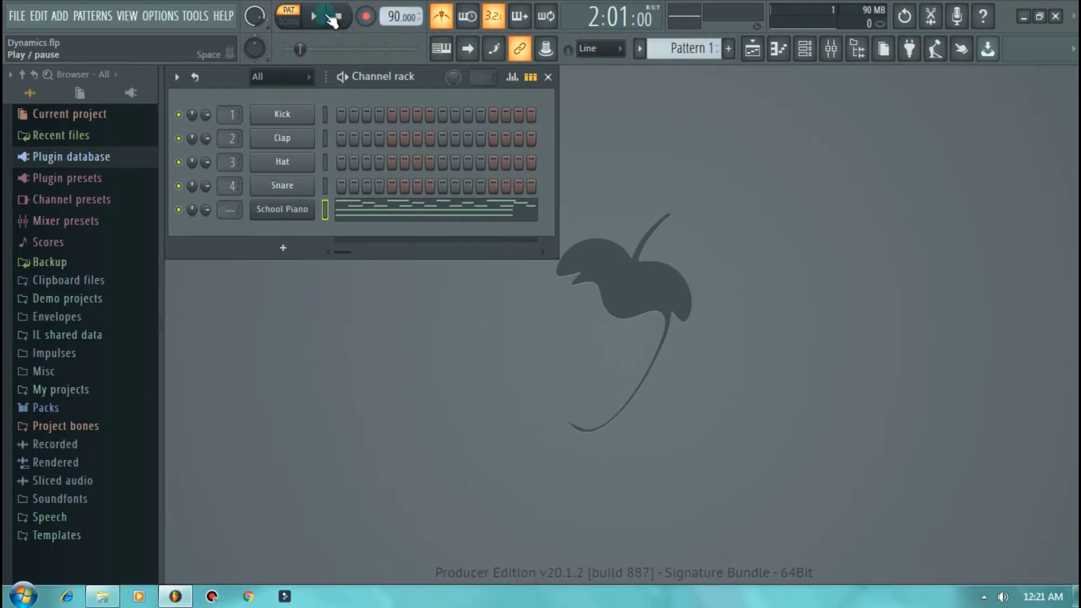
pyautogui.click(346, 50)
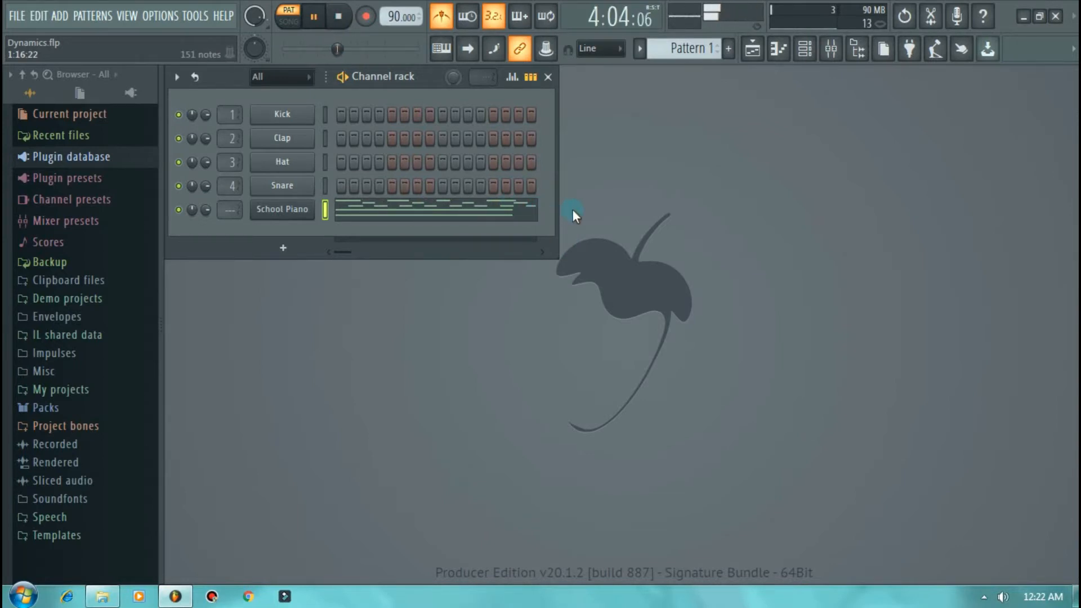
pyautogui.press('space')
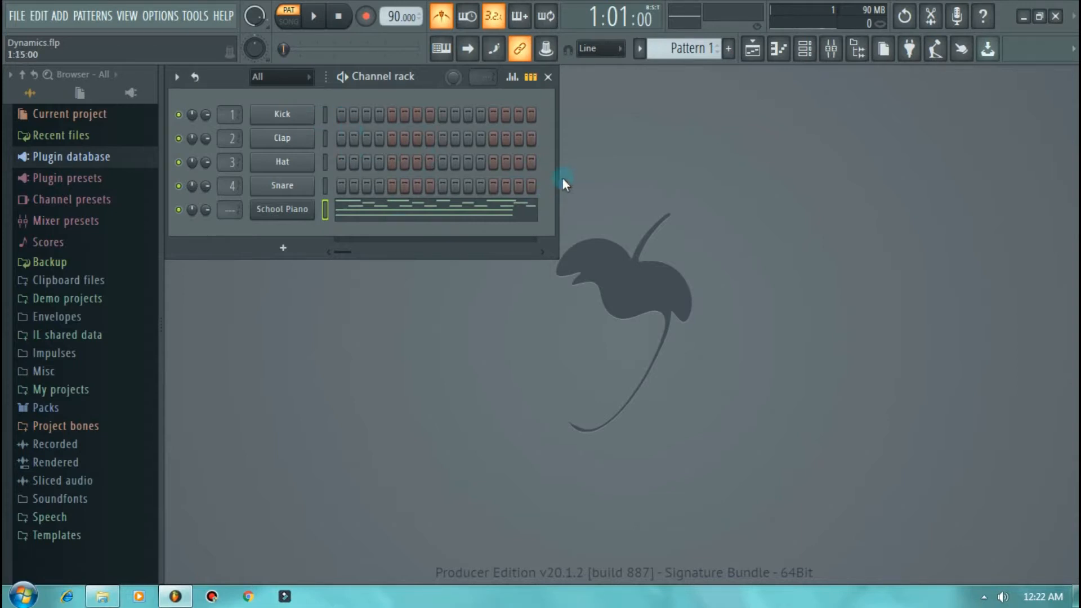
# Widen the channel rack and place Kick hits on steps 1, 9 and 17 and Snare hits on steps 5, 13 and 21
pyautogui.moveTo(558, 176); pyautogui.dragTo(1076, 184)
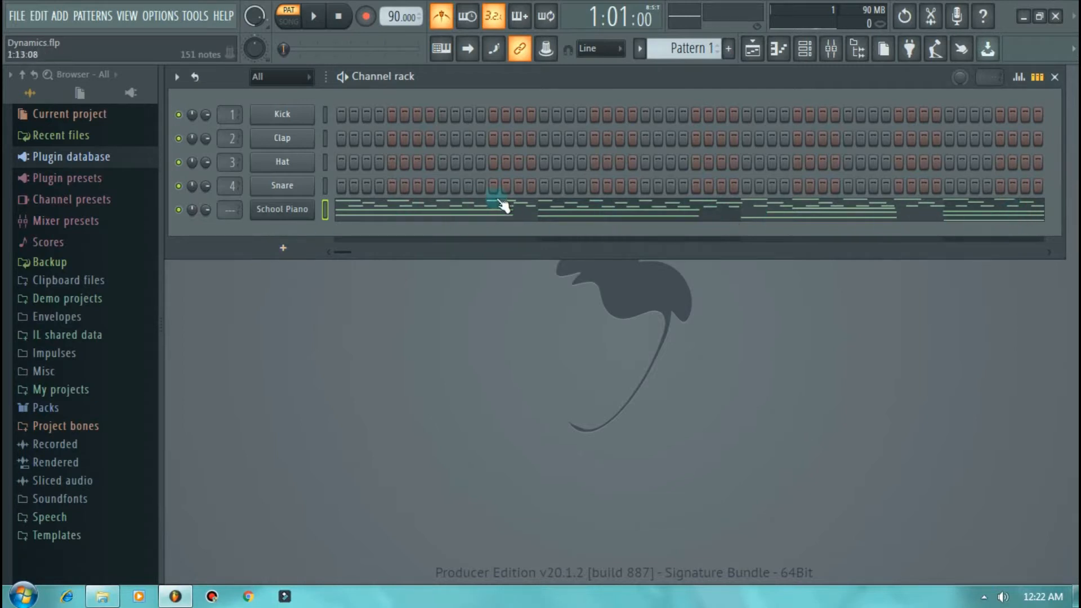
pyautogui.click(341, 116)
pyautogui.click(391, 186)
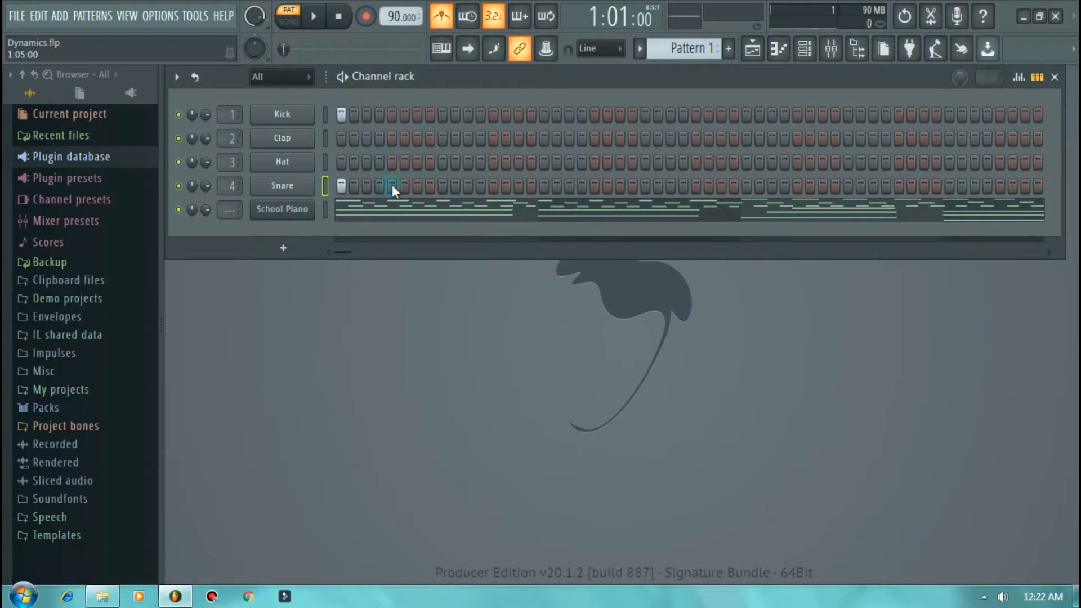
pyautogui.click(442, 115)
pyautogui.click(543, 115)
pyautogui.click(493, 186)
pyautogui.click(594, 186)
# During playback, add Kick hits on steps 25, 33, 41 and 49 and Snare hits on steps 29, 37, 45 and 53
pyautogui.press('space')
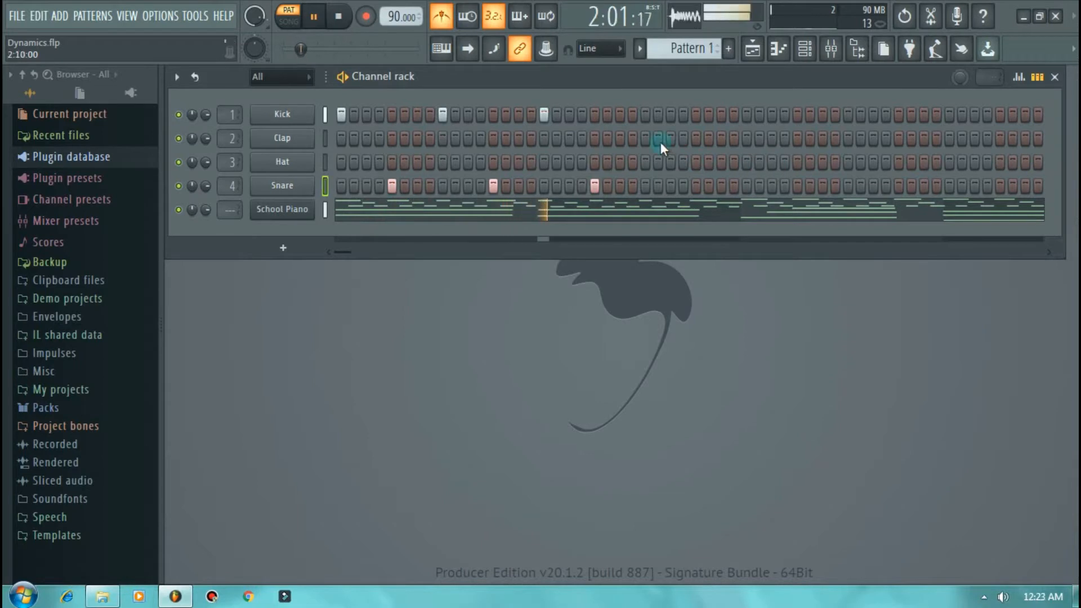
pyautogui.click(646, 117)
pyautogui.click(695, 187)
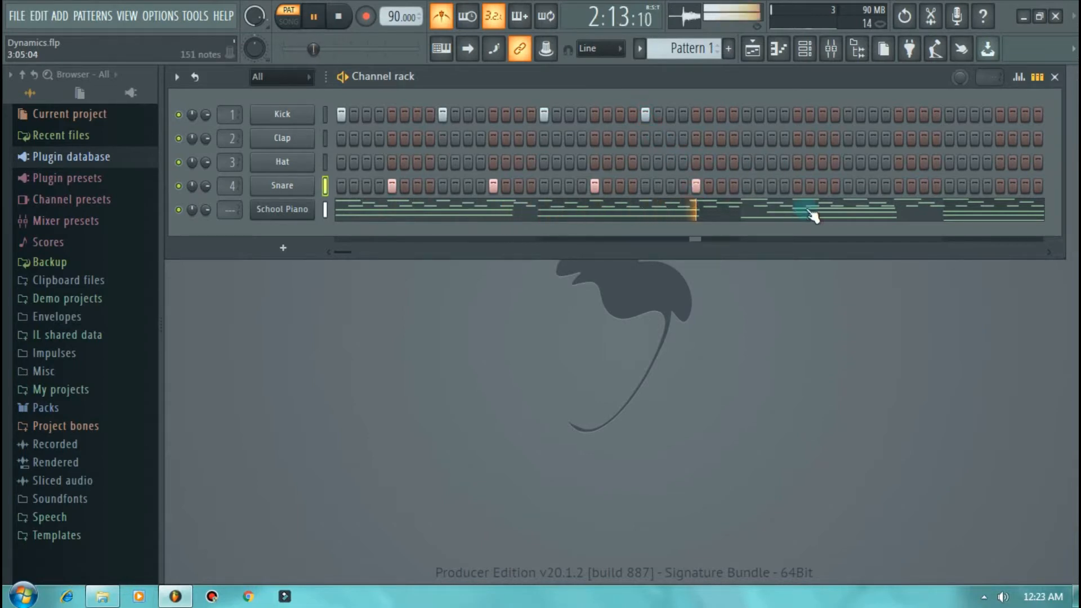
pyautogui.click(747, 115)
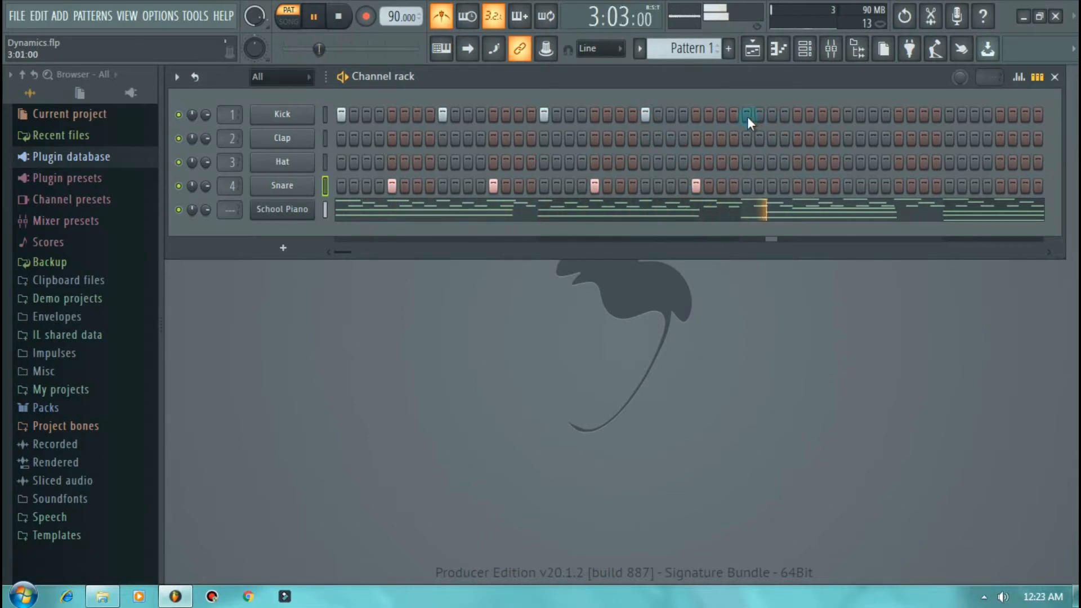
pyautogui.click(797, 186)
pyautogui.click(848, 114)
pyautogui.click(900, 187)
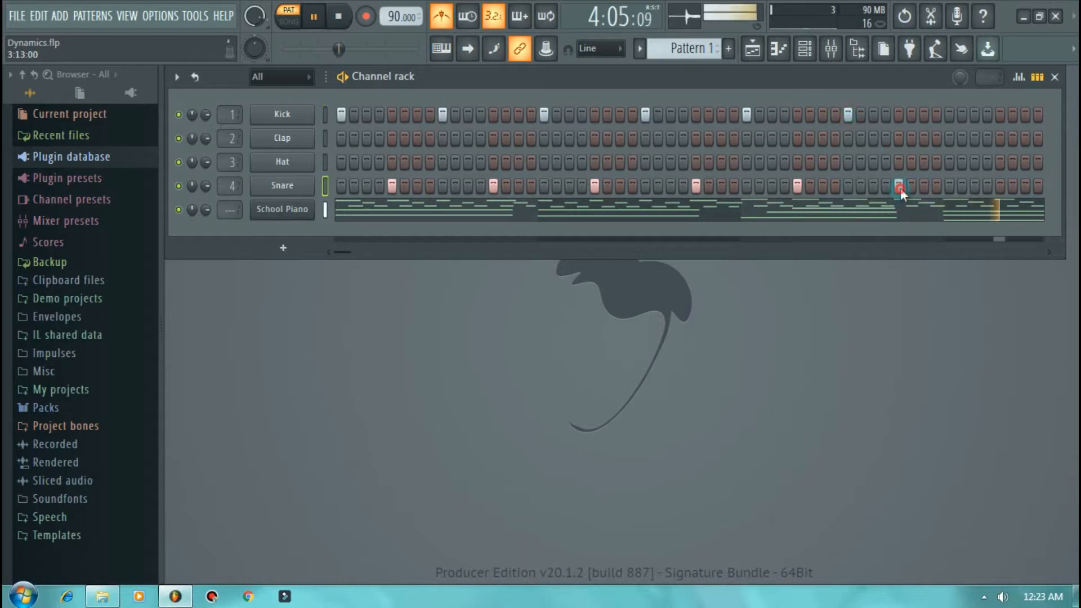
pyautogui.click(951, 116)
pyautogui.click(1001, 186)
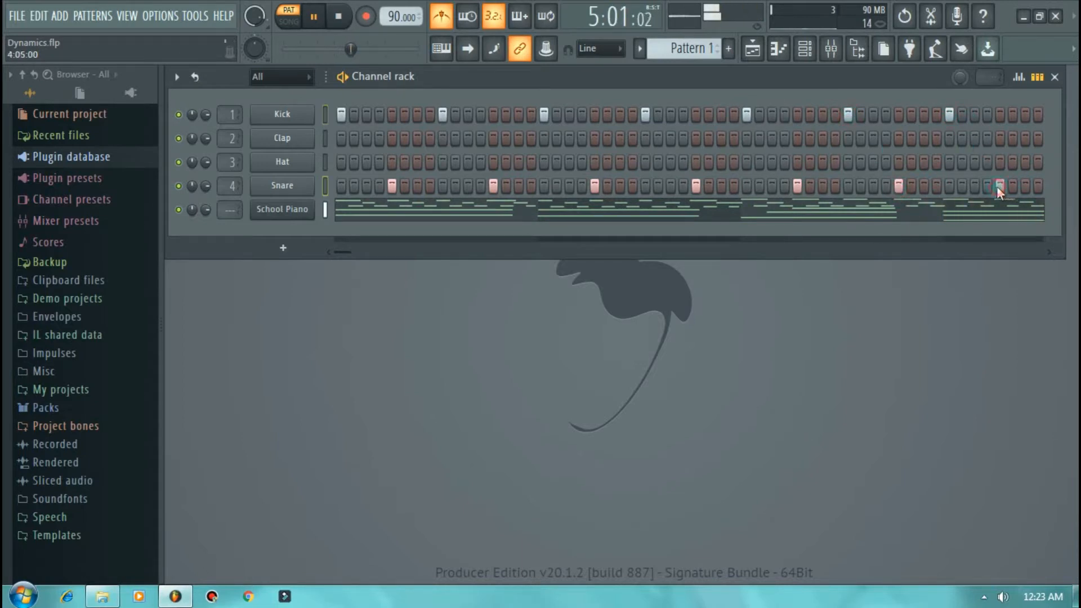
pyautogui.press('space')
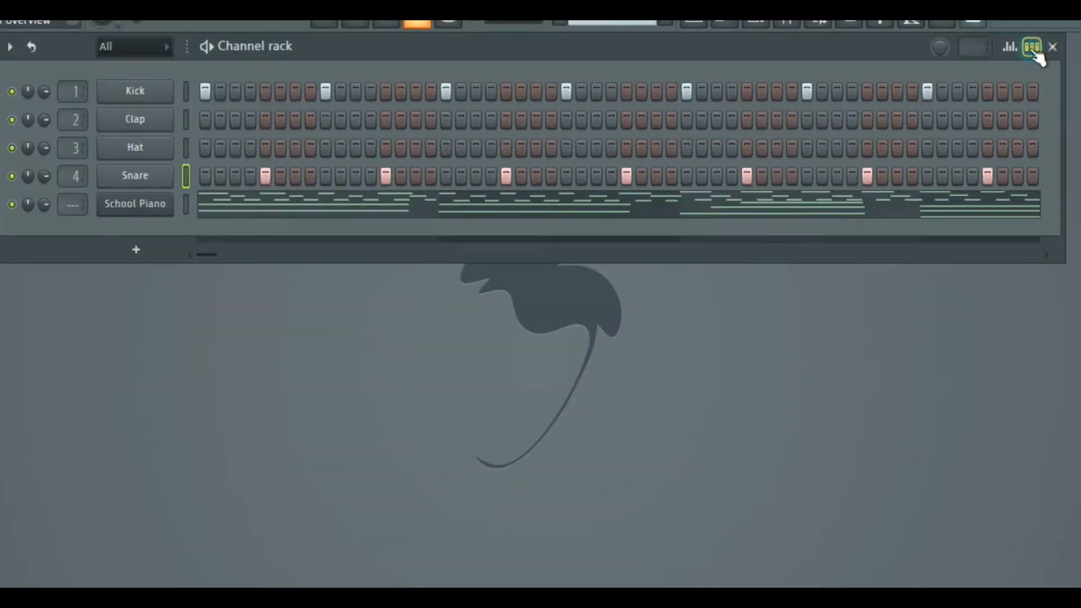
# View the drum and piano notes as mini piano-roll previews, and return to the step sequencer view
pyautogui.click(1033, 49)
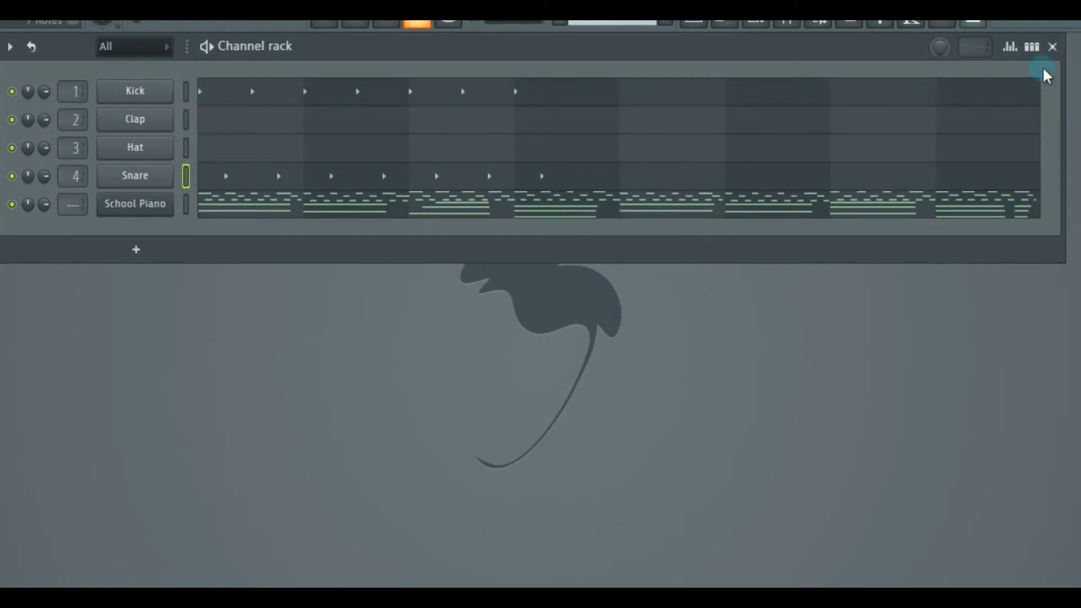
pyautogui.click(1033, 48)
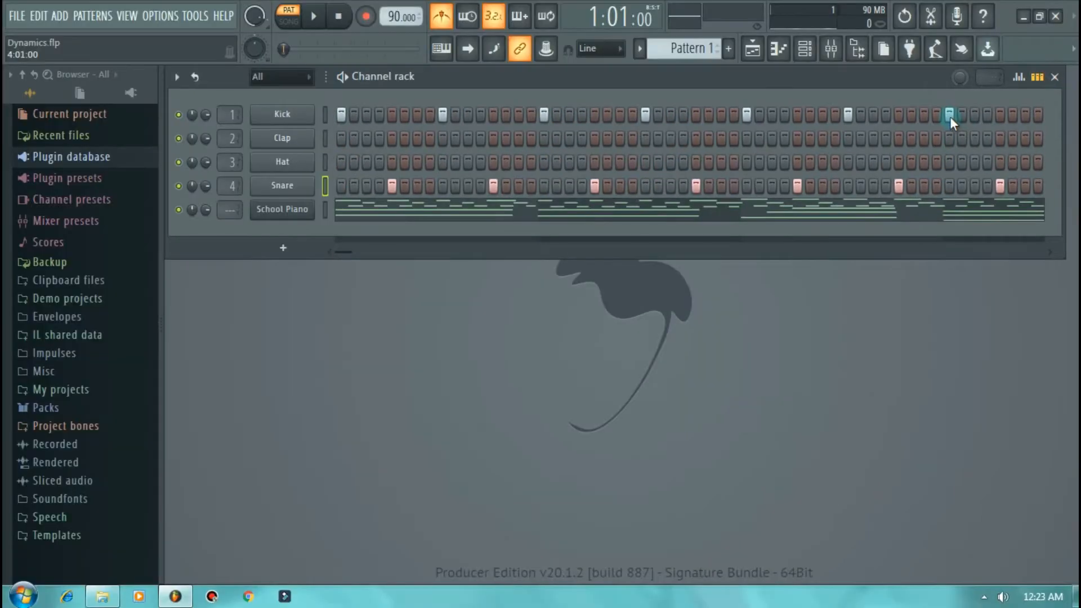
# Clear every Kick and Snare hit from Pattern 1, leaving only the School Piano notes
pyautogui.click(927, 92)
pyautogui.click(1002, 186)
pyautogui.click(748, 116)
pyautogui.click(797, 186)
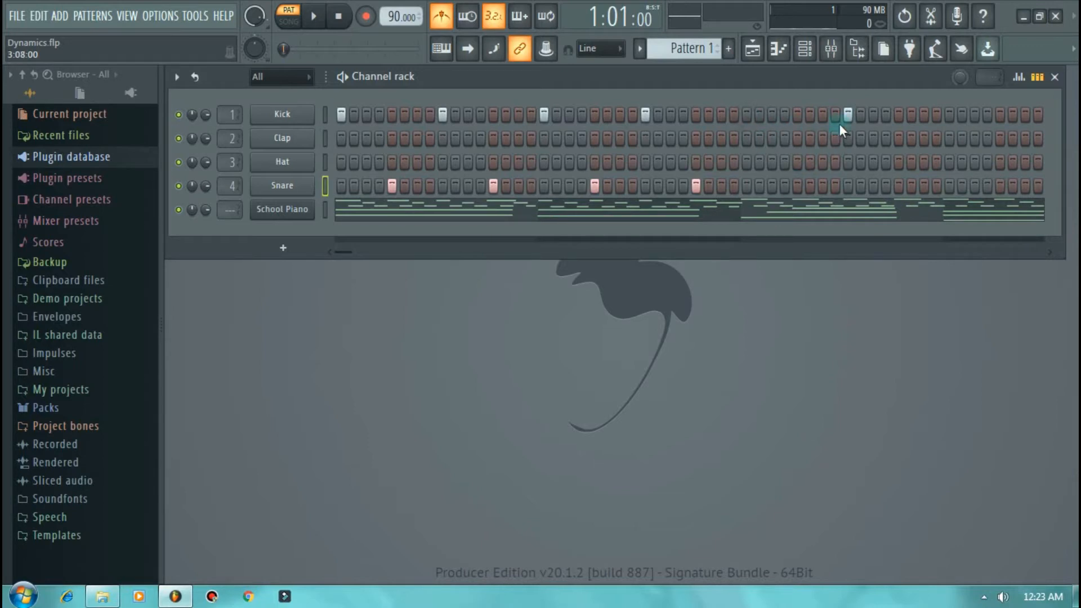
pyautogui.click(849, 114)
pyautogui.click(697, 186)
pyautogui.click(642, 115)
pyautogui.click(595, 185)
pyautogui.click(543, 119)
pyautogui.click(493, 186)
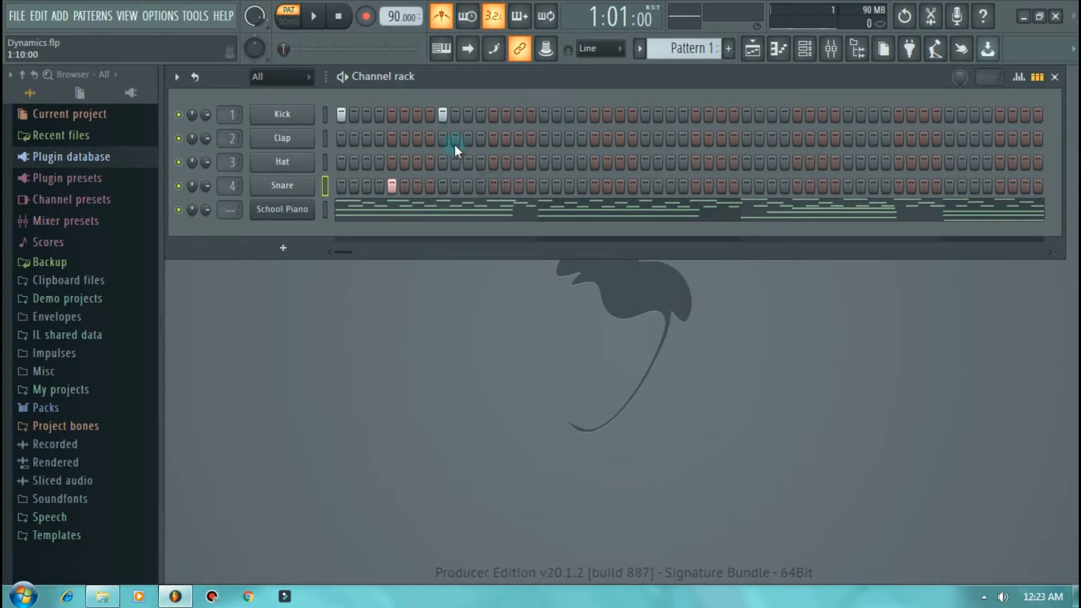
pyautogui.click(443, 115)
pyautogui.click(392, 186)
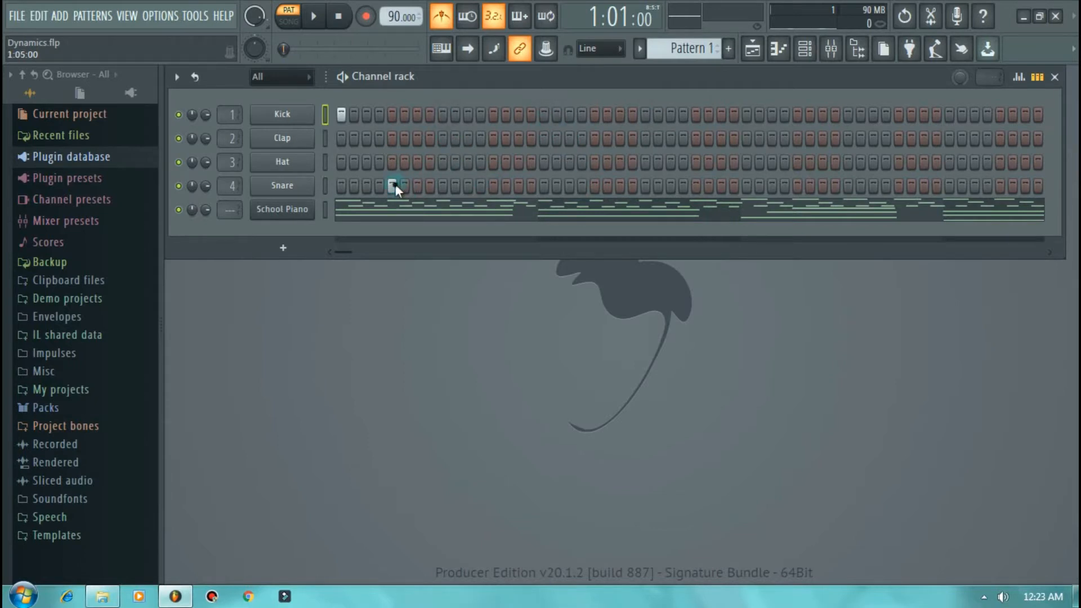
pyautogui.click(342, 115)
# Narrow the channel rack and check the cleared channels in the note preview before restoring the step grid
pyautogui.moveTo(1063, 161); pyautogui.dragTo(598, 205)
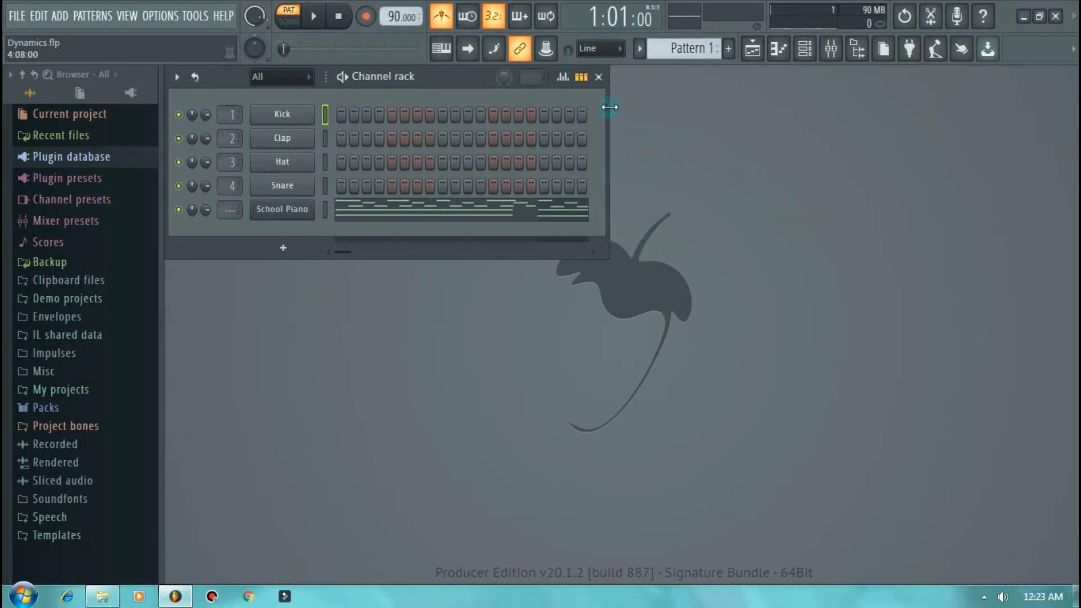
pyautogui.click(583, 79)
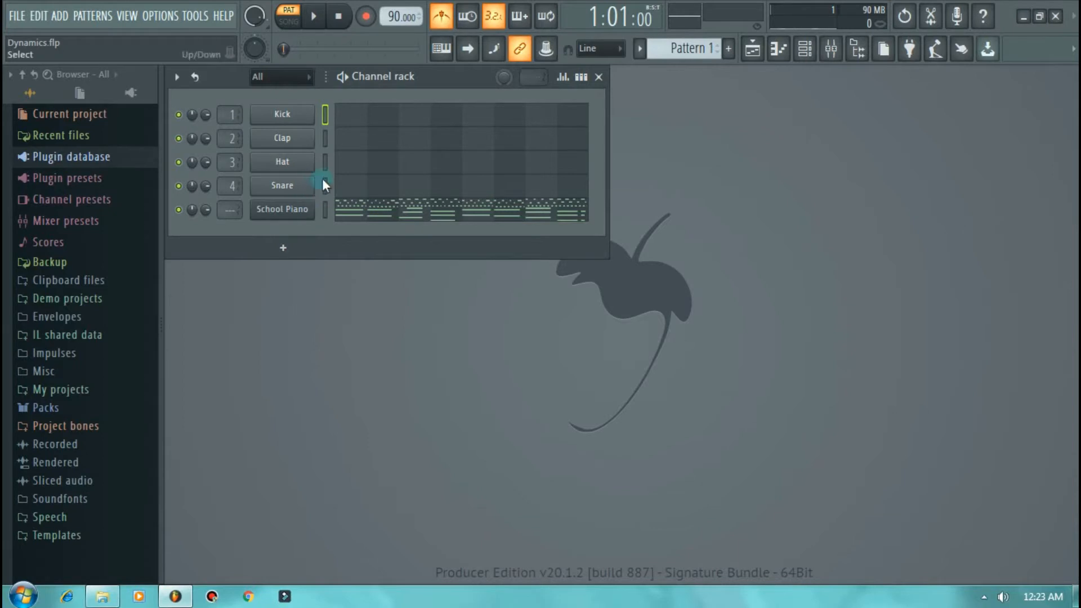
pyautogui.click(581, 77)
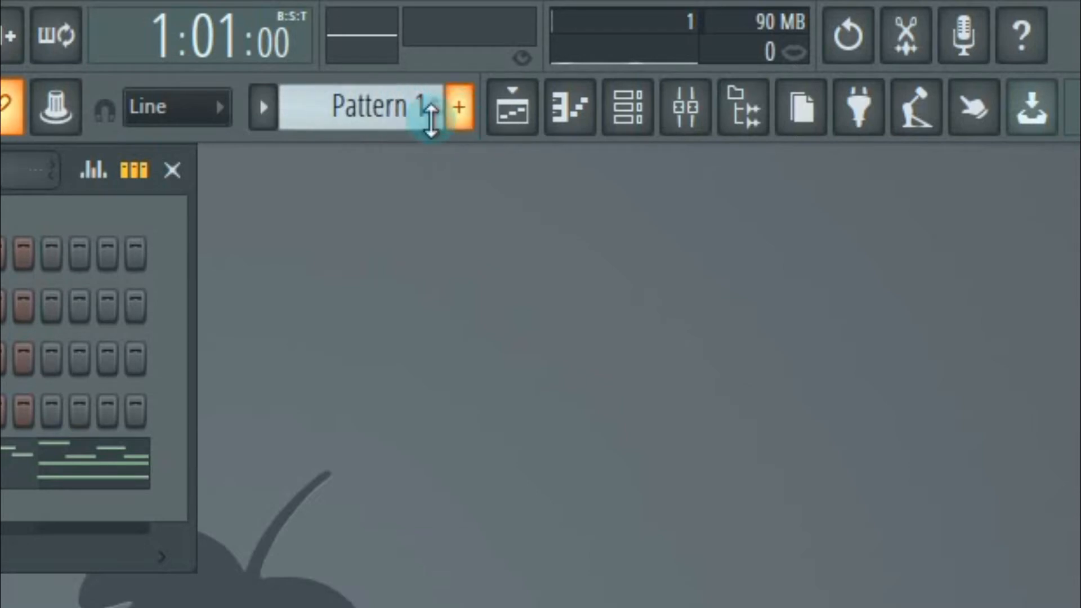
# Create a new pattern named Drums and give it the bright cyan basic color
pyautogui.click(460, 121)
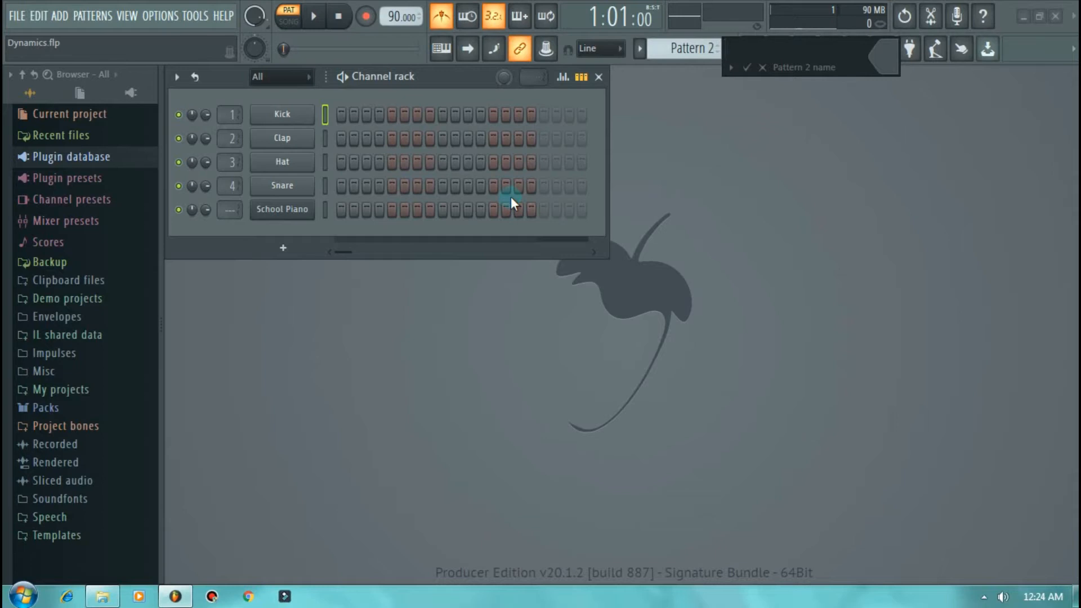
pyautogui.write('Drums')
pyautogui.click(886, 58)
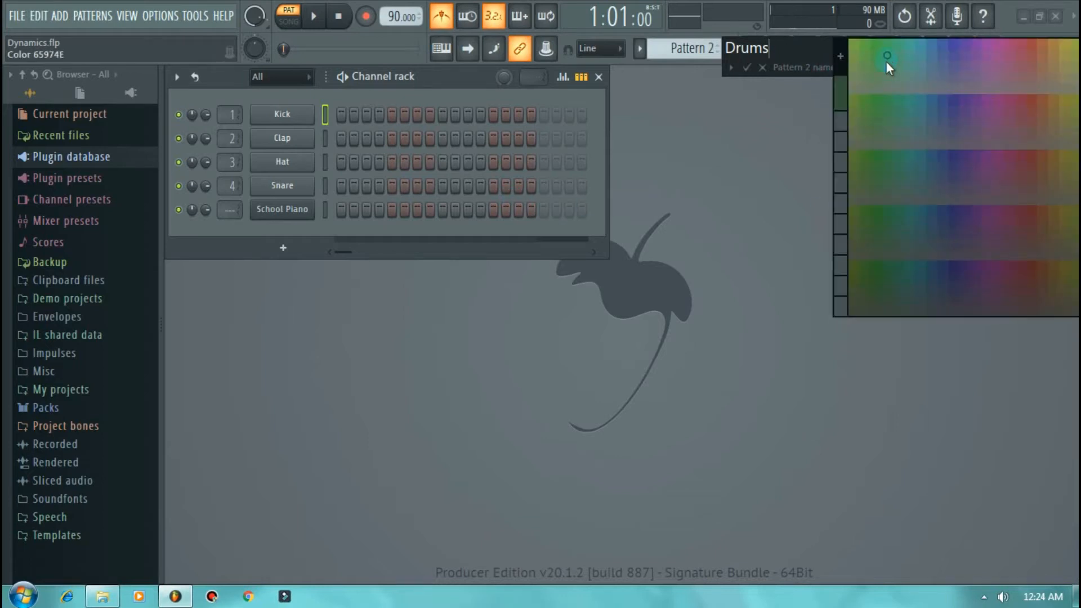
pyautogui.click(843, 53)
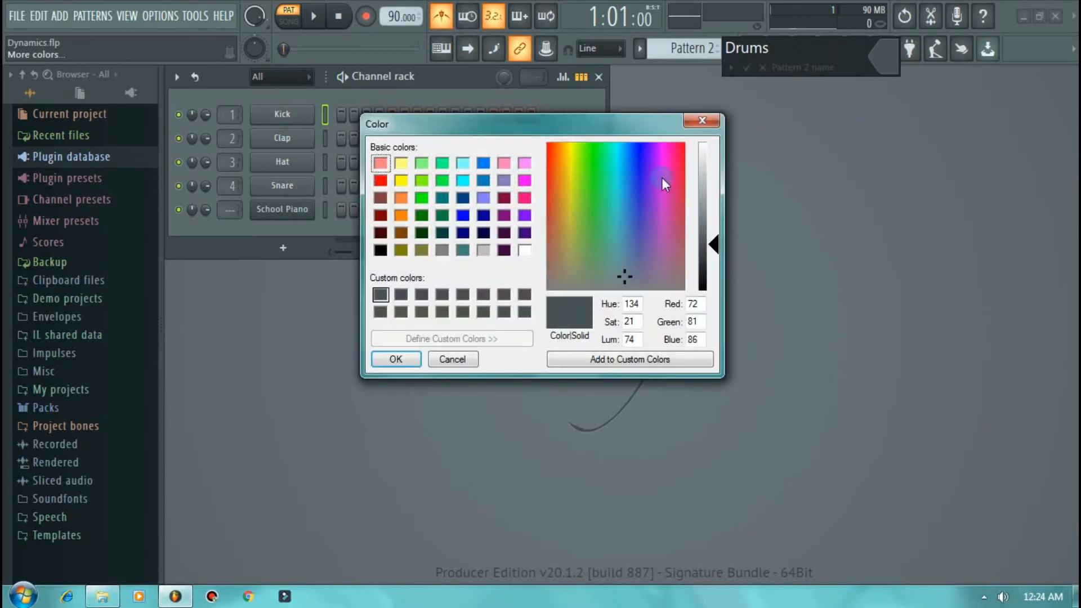
pyautogui.click(461, 185)
pyautogui.click(394, 360)
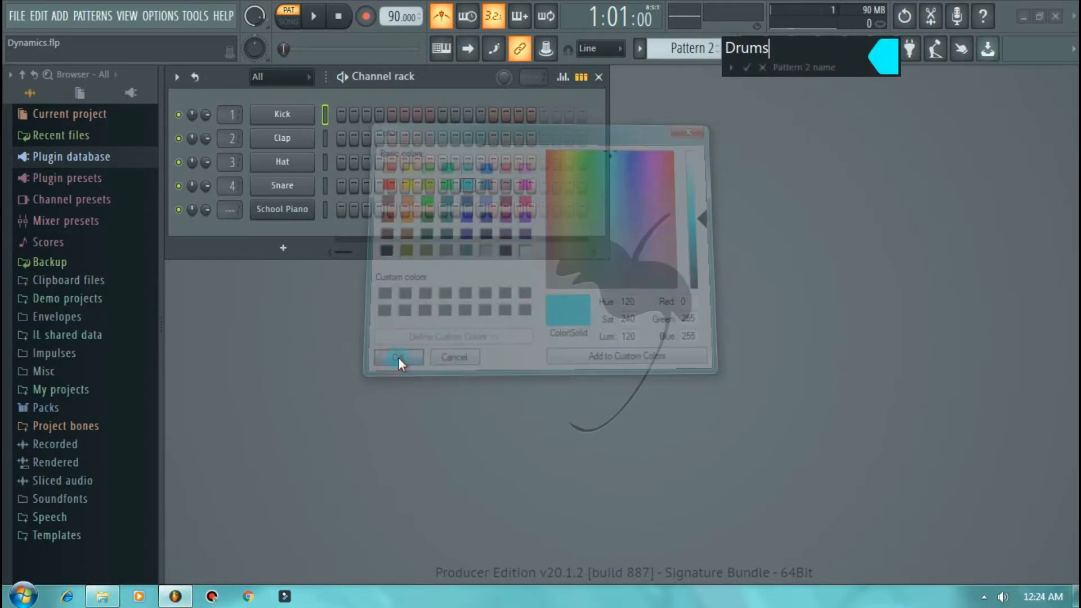
pyautogui.click(731, 68)
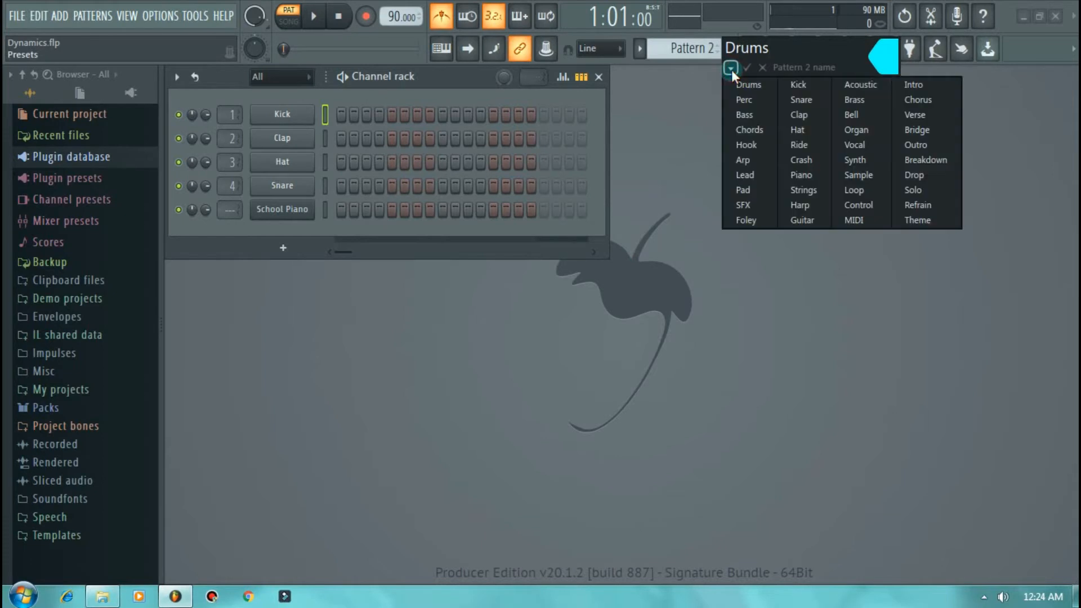
pyautogui.click(731, 69)
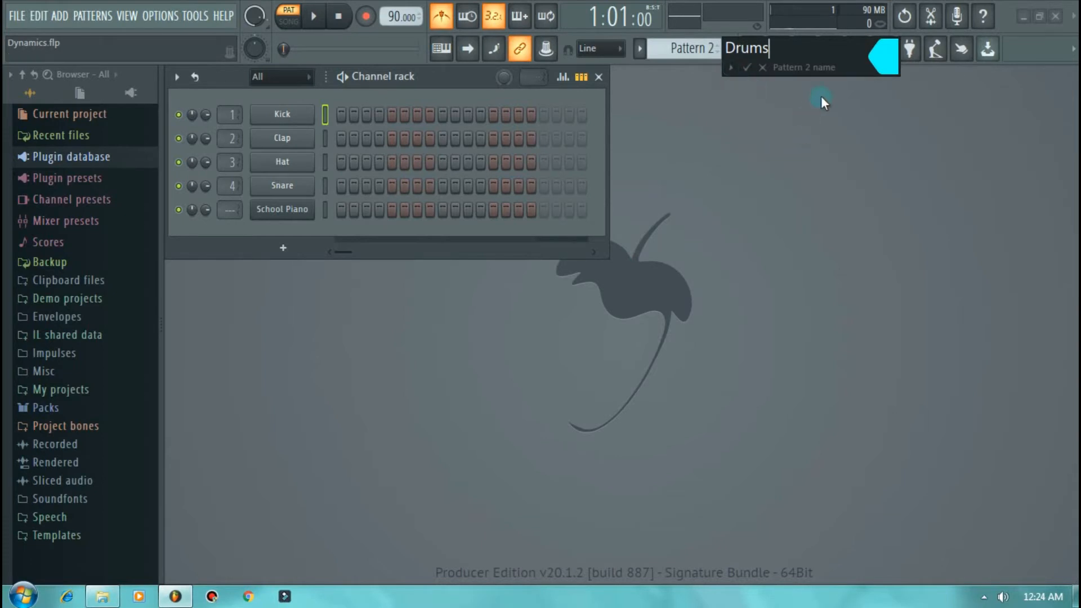
pyautogui.press('Return')
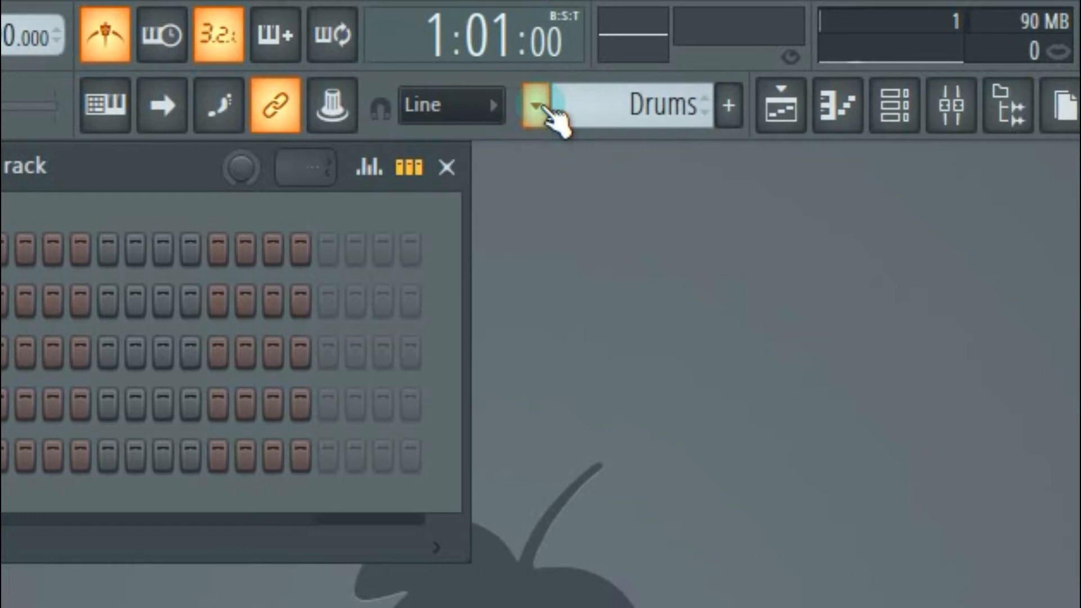
# Switch from the Drums pattern back to Pattern 1 and look over its pattern options
pyautogui.click(539, 105)
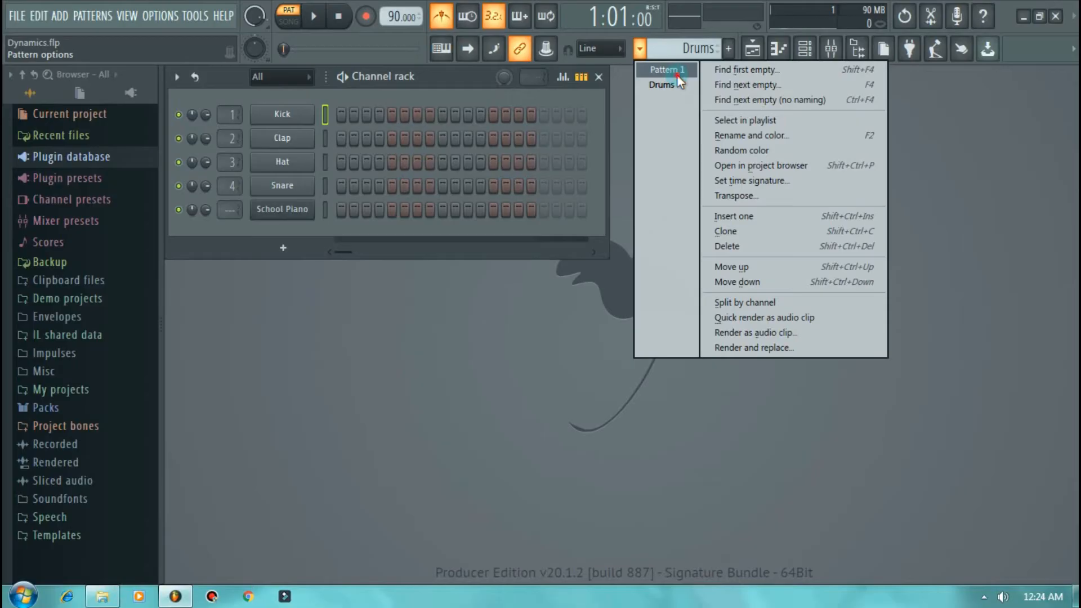
pyautogui.click(617, 162)
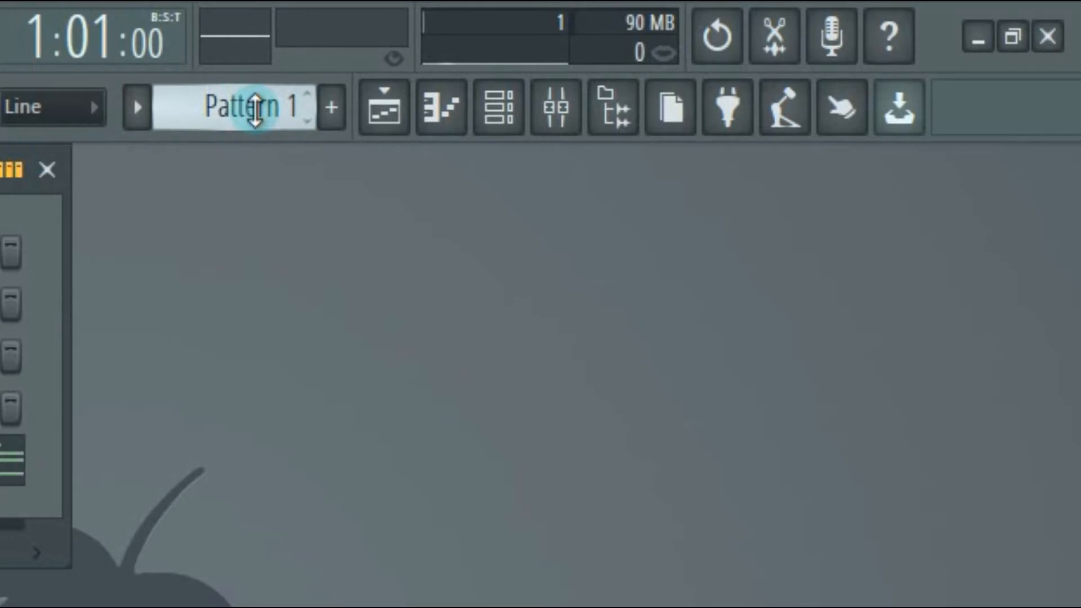
pyautogui.click(255, 109)
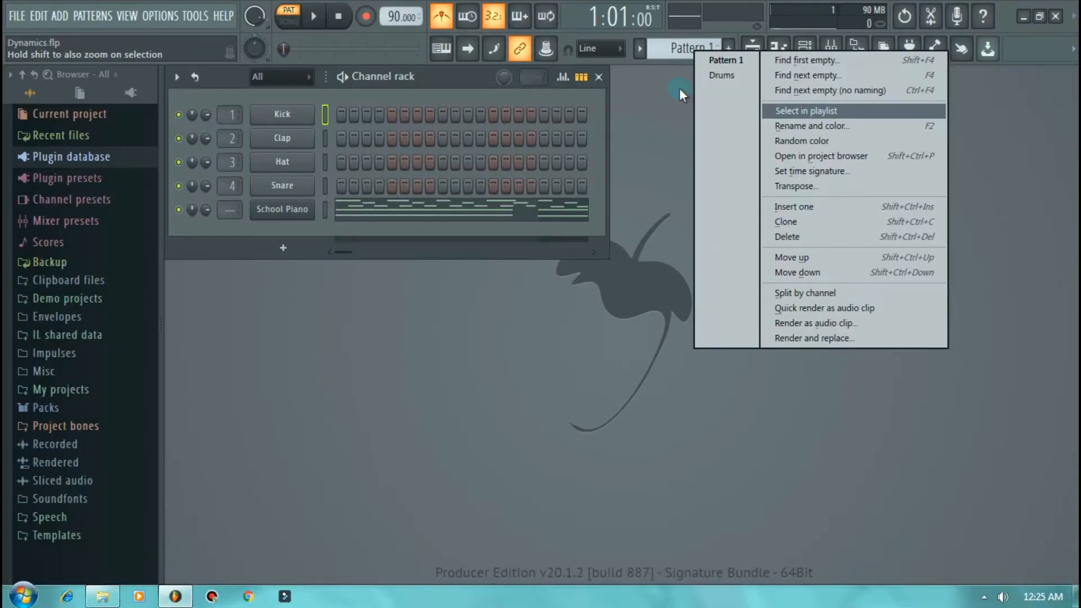
pyautogui.click(220, 190)
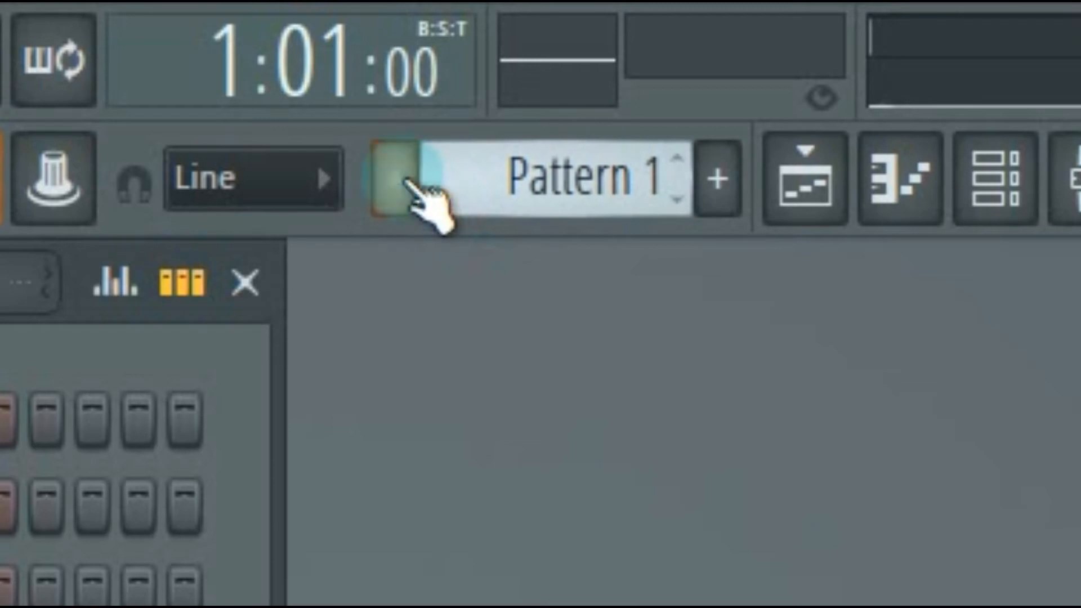
pyautogui.click(399, 179)
pyautogui.click(518, 260)
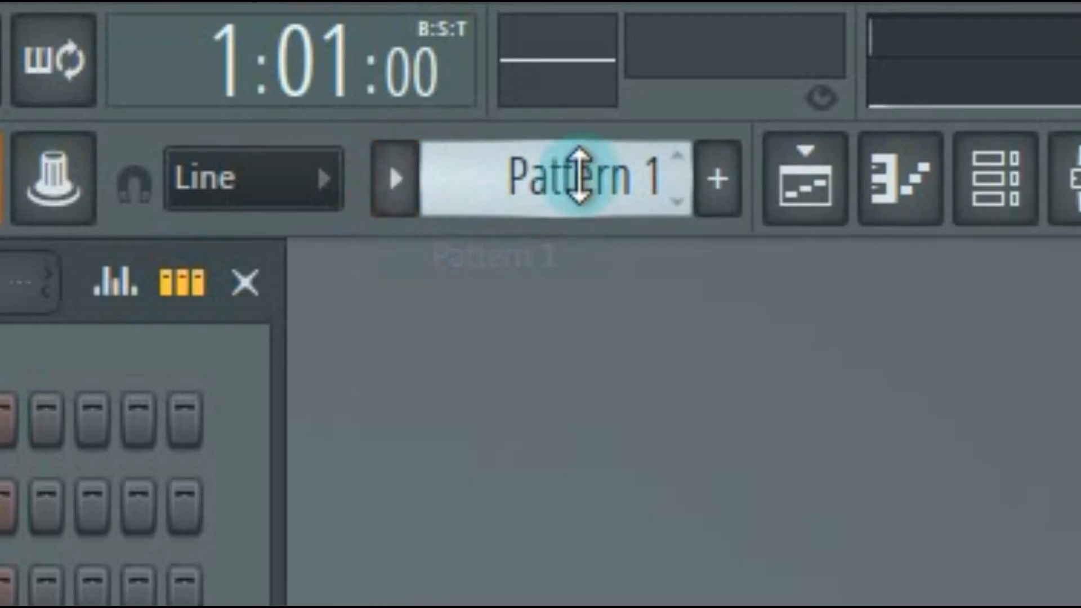
# Rename Pattern 1 as Piano and give it the hot pink basic color (red 255, green 0, blue 128)
pyautogui.rightClick(550, 175)
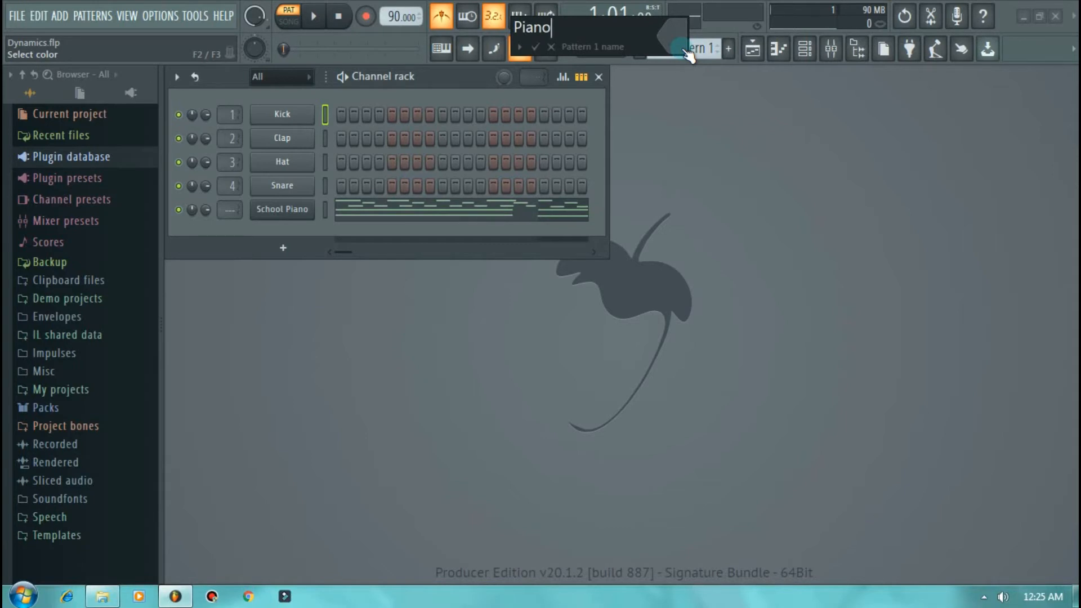
pyautogui.click(684, 49)
pyautogui.click(683, 47)
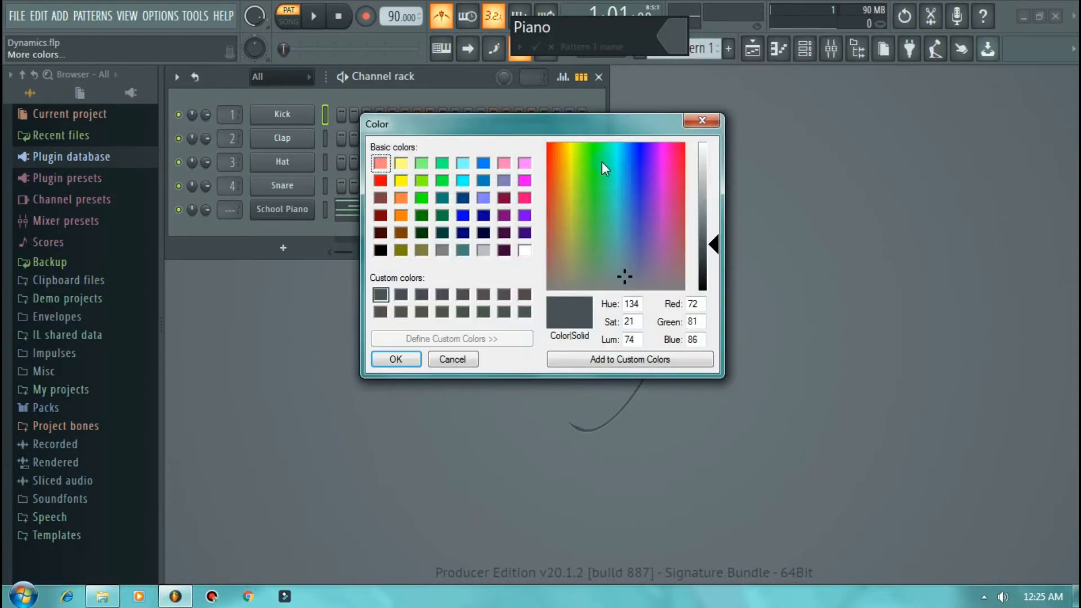
pyautogui.click(524, 197)
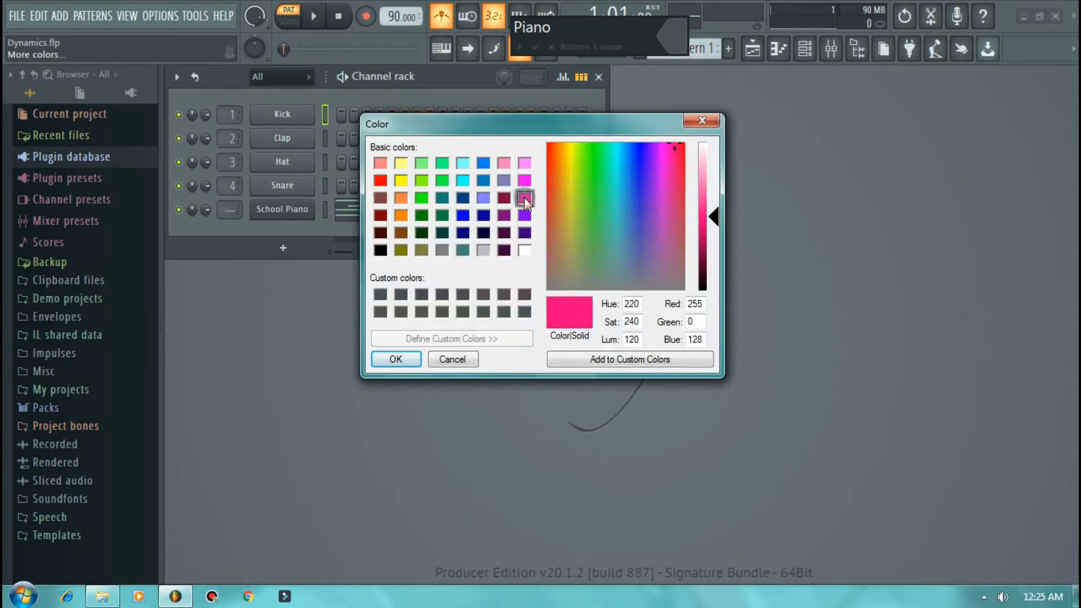
pyautogui.click(396, 359)
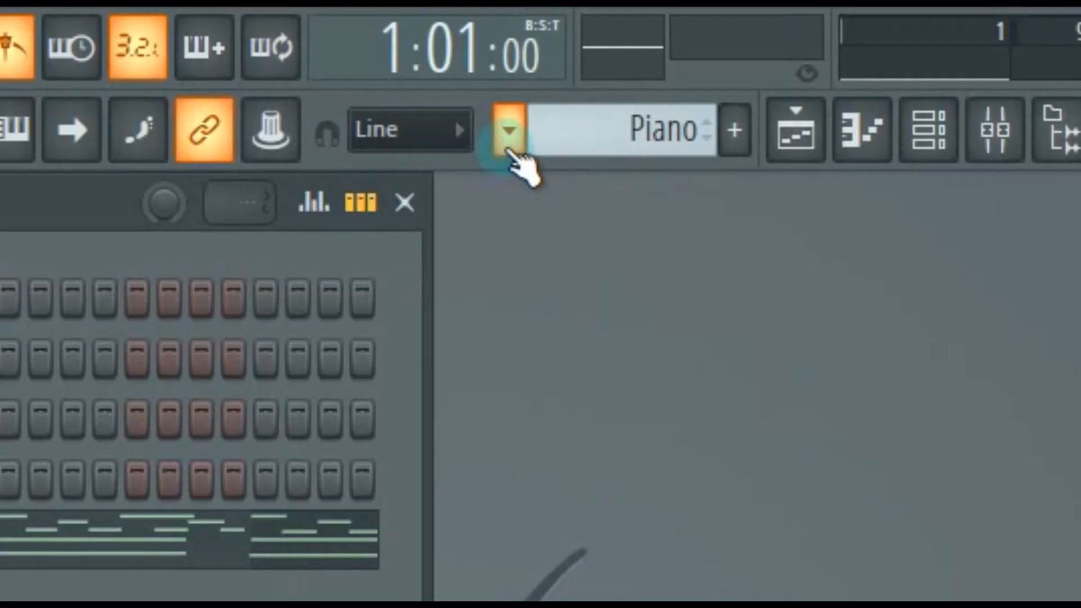
# View the Drums pattern with the channel rack narrowed to 16 steps, and return to the Piano pattern
pyautogui.click(508, 147)
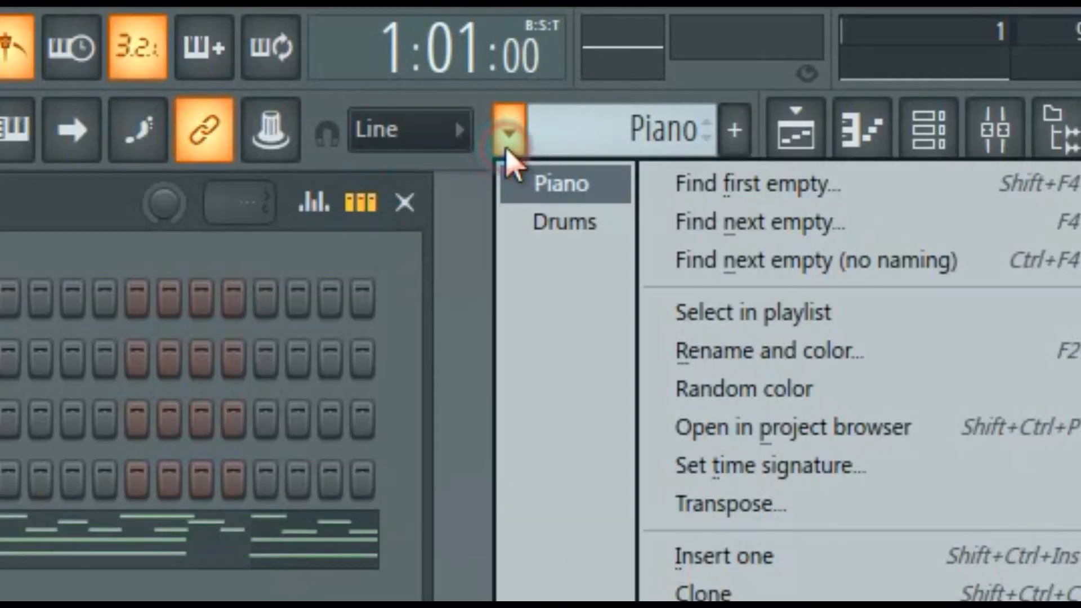
pyautogui.click(588, 223)
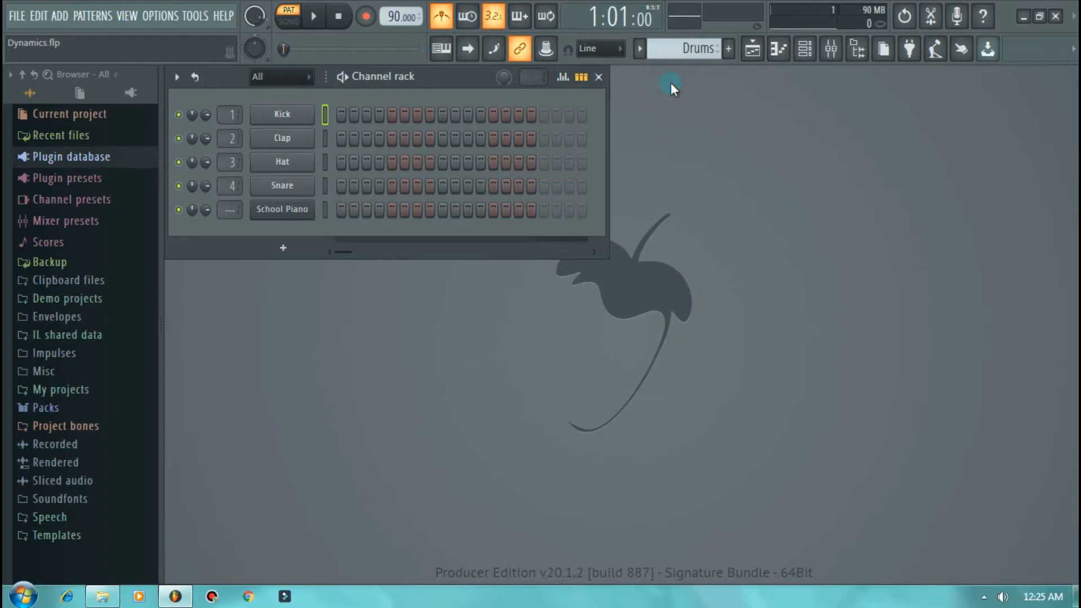
pyautogui.moveTo(610, 130); pyautogui.dragTo(569, 133)
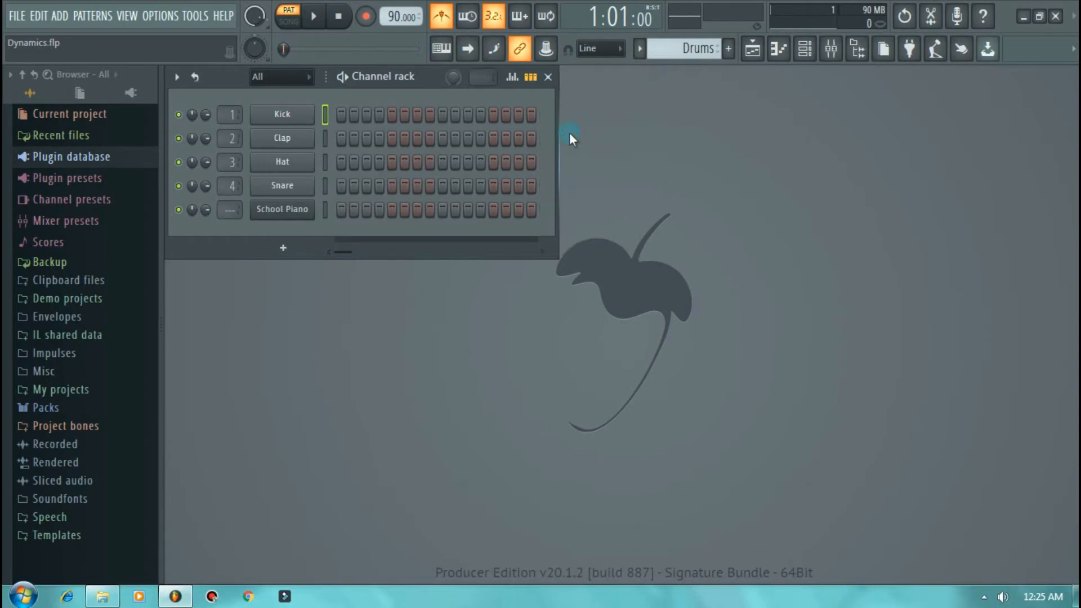
pyautogui.click(640, 50)
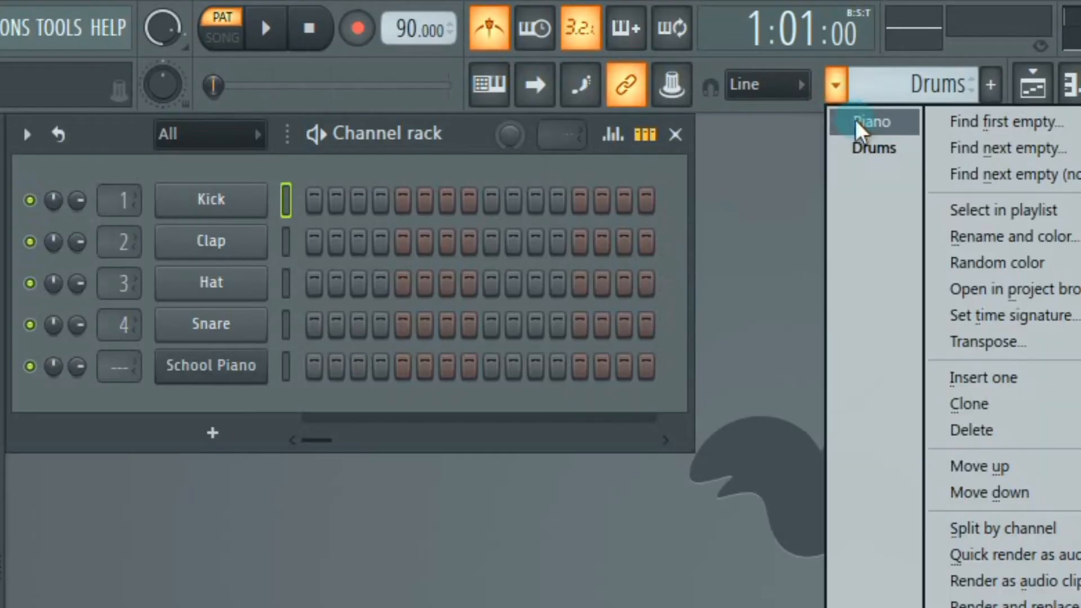
pyautogui.click(653, 71)
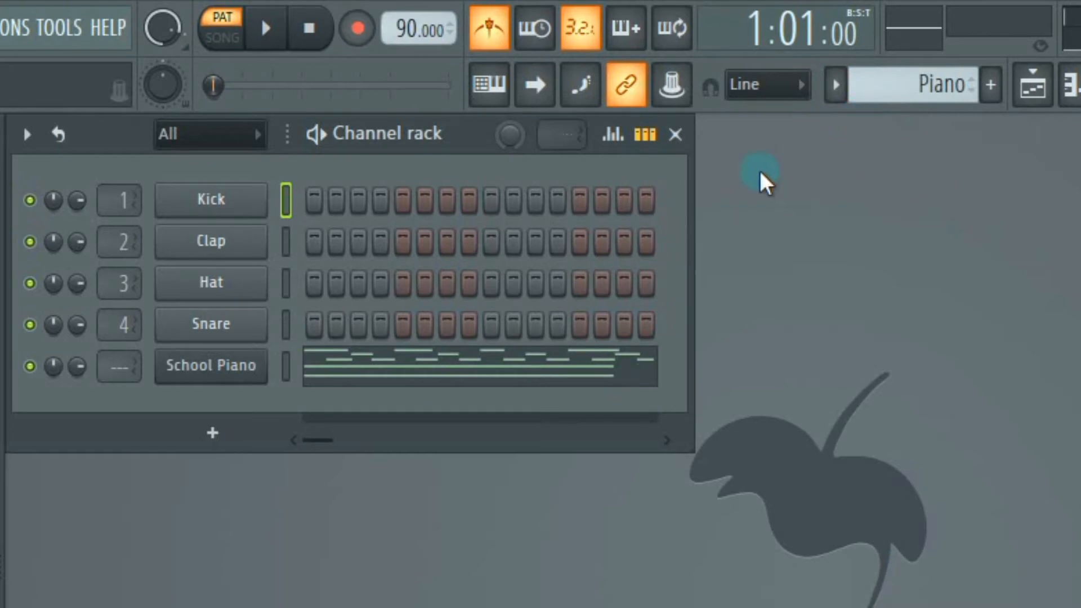
# Show the channel rack's note preview and compare the Drums pattern with Piano, ending on Piano
pyautogui.click(645, 136)
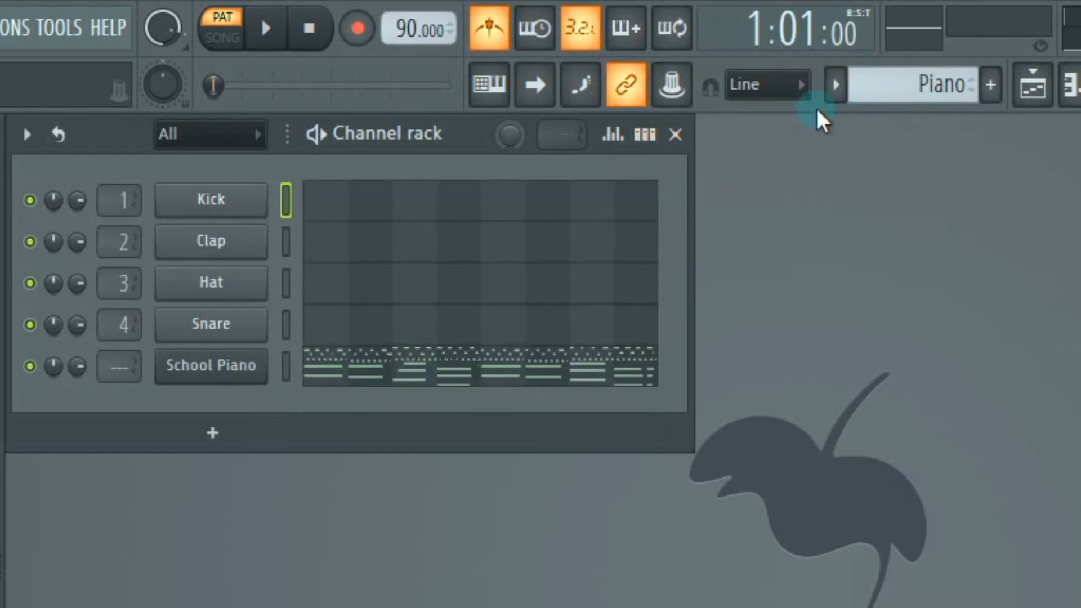
pyautogui.click(835, 84)
pyautogui.click(859, 148)
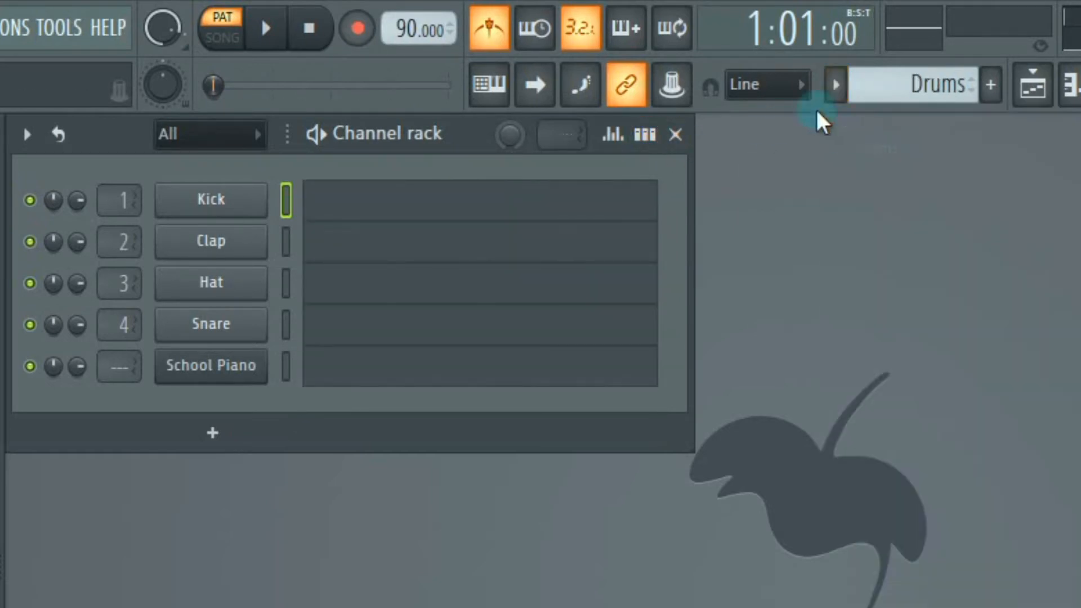
pyautogui.click(835, 85)
pyautogui.click(846, 123)
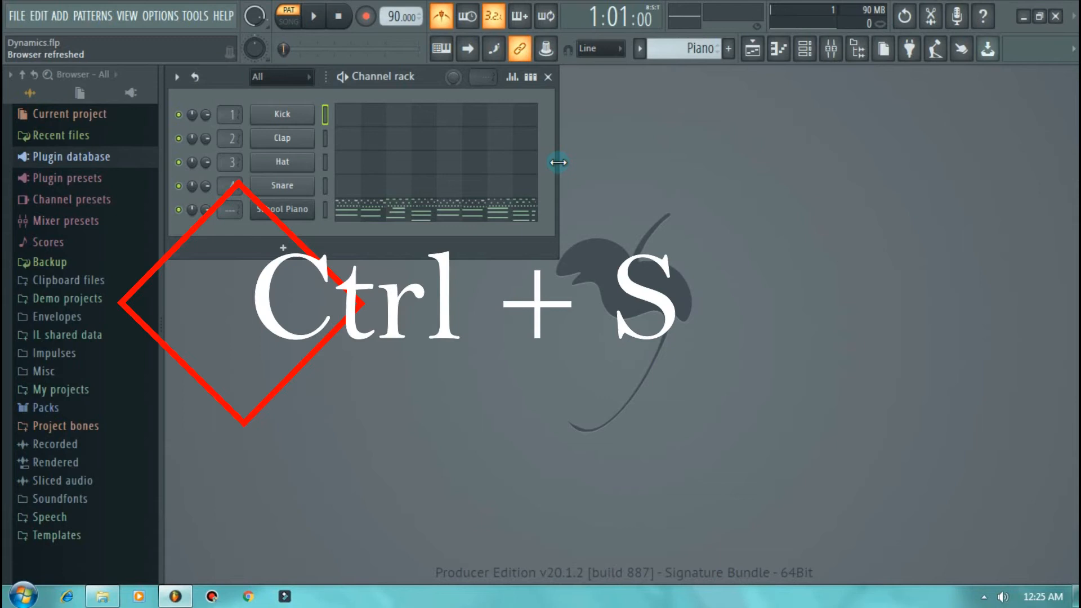
# Examine the Piano pattern's notes in the widened channel rack and the Snare piano roll, then close the roll and narrow the rack
pyautogui.moveTo(694, 284); pyautogui.dragTo(619, 221)
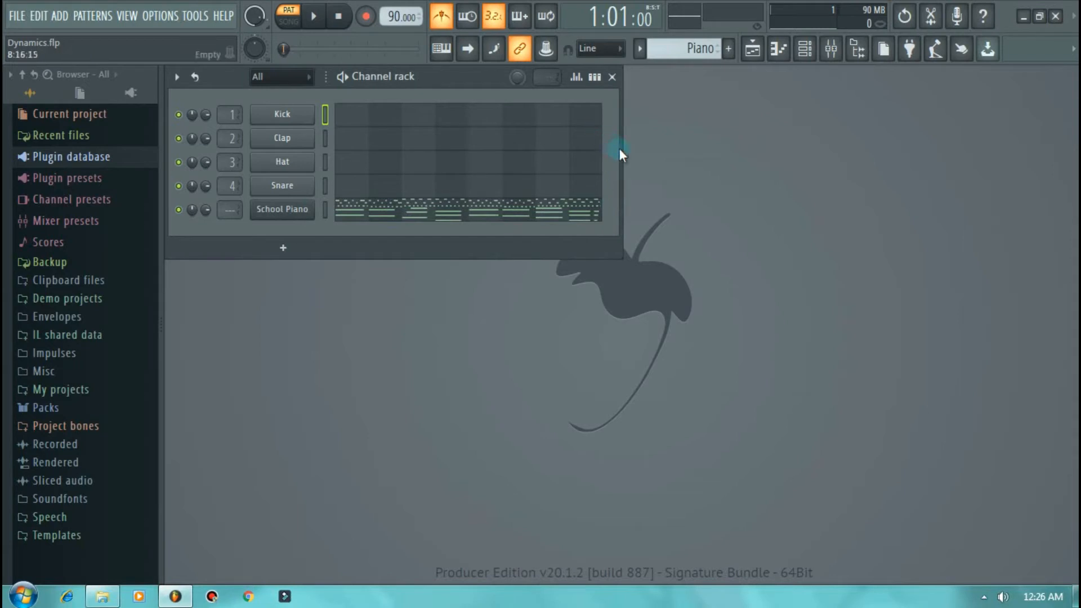
pyautogui.moveTo(624, 151); pyautogui.dragTo(1079, 175)
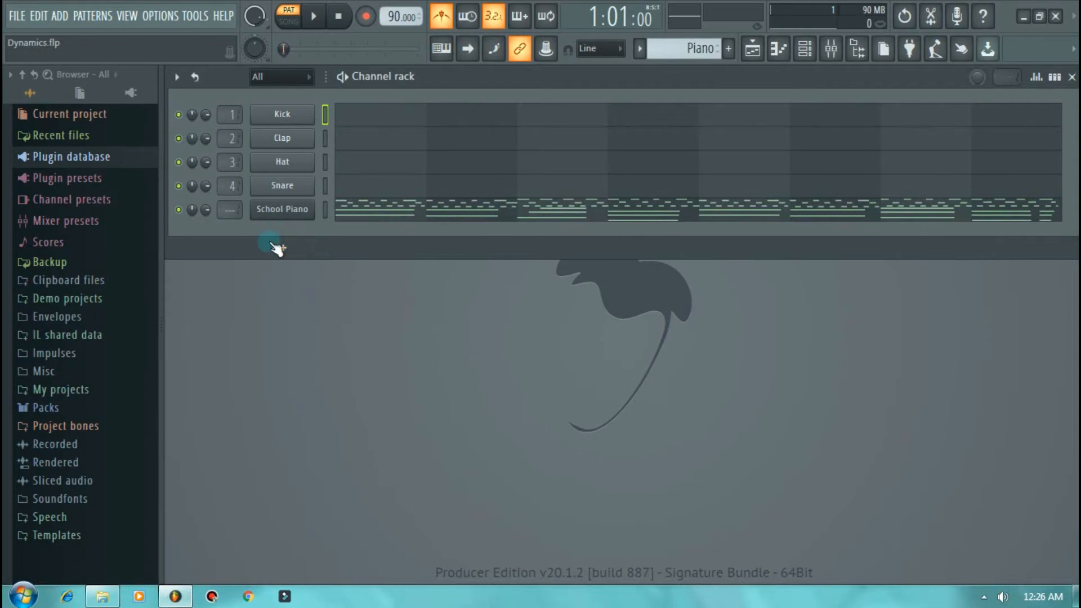
pyautogui.click(839, 203)
pyautogui.moveTo(442, 97); pyautogui.dragTo(876, 106)
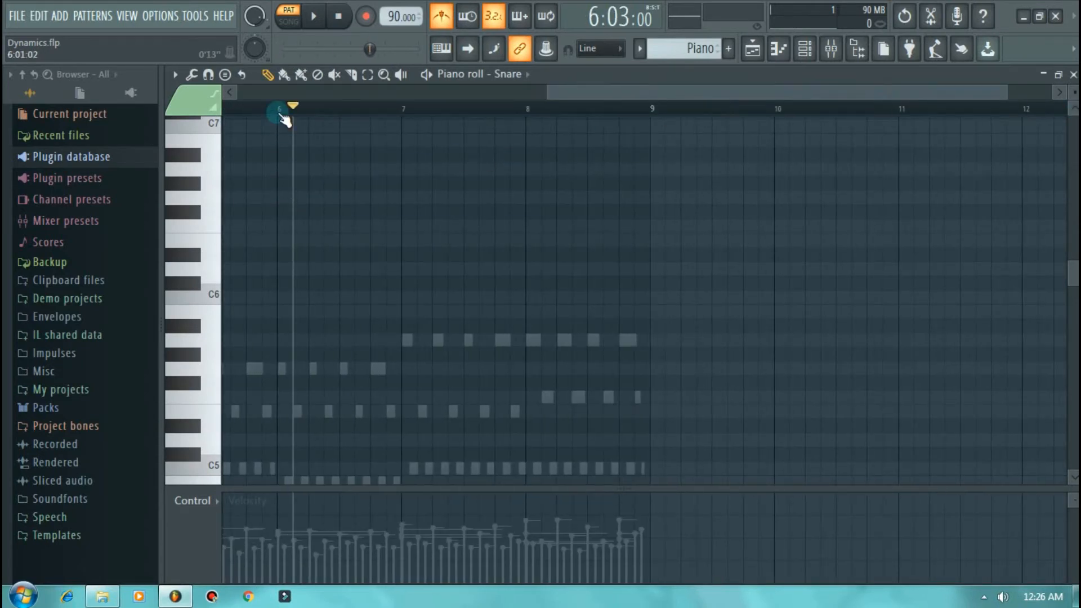
pyautogui.click(278, 109)
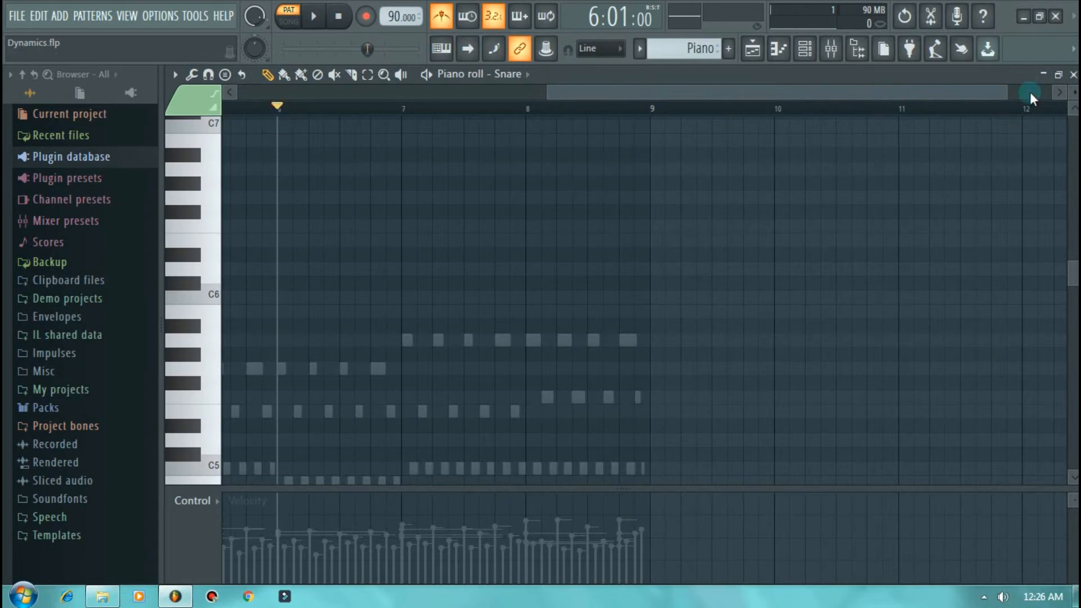
pyautogui.moveTo(888, 97); pyautogui.dragTo(361, 112)
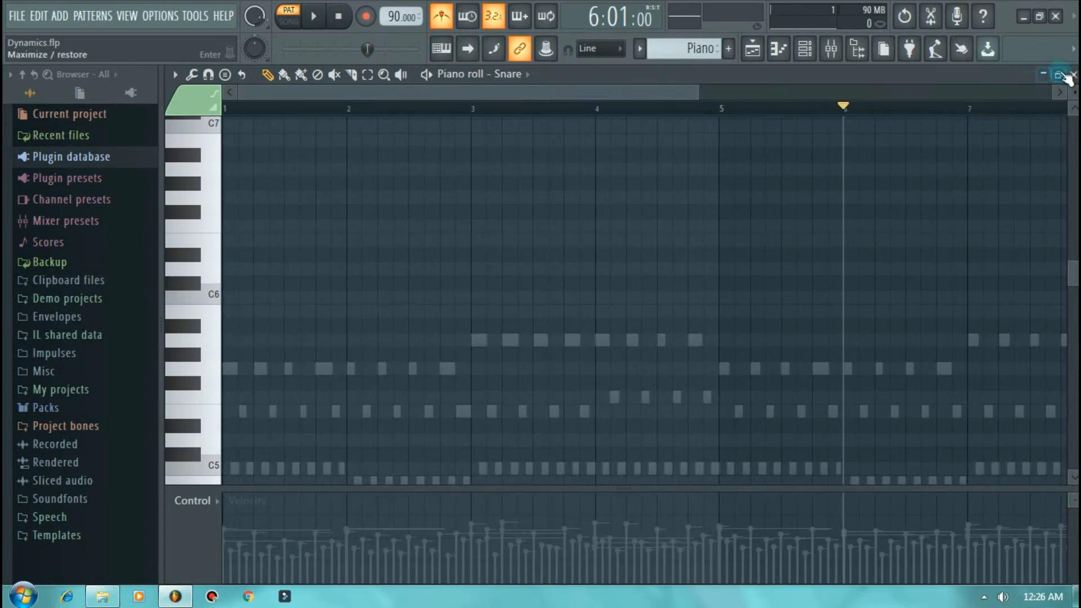
pyautogui.click(1073, 74)
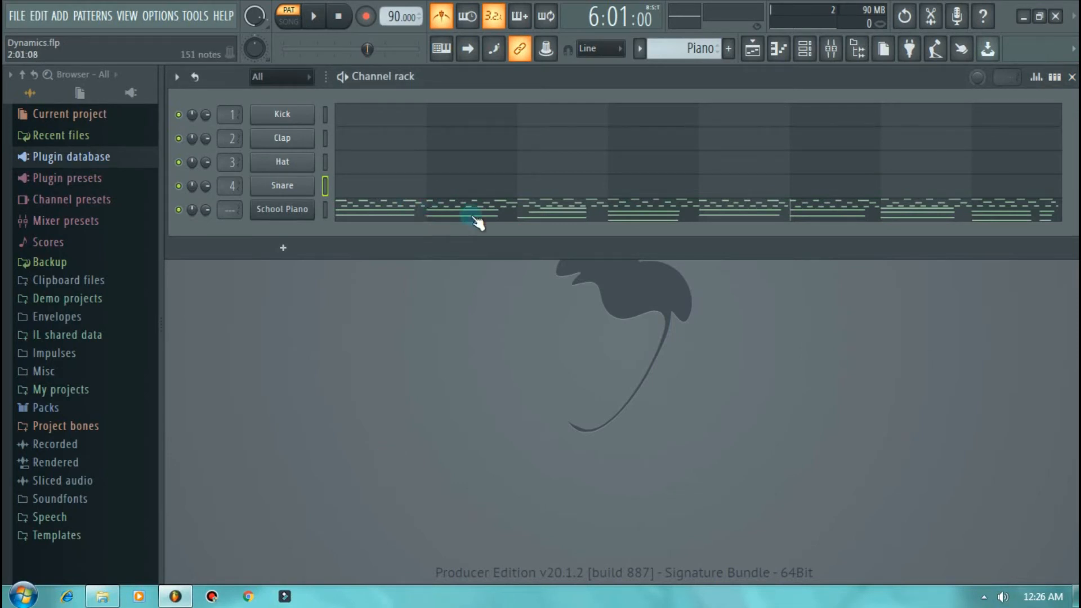
pyautogui.moveTo(1077, 146); pyautogui.dragTo(635, 192)
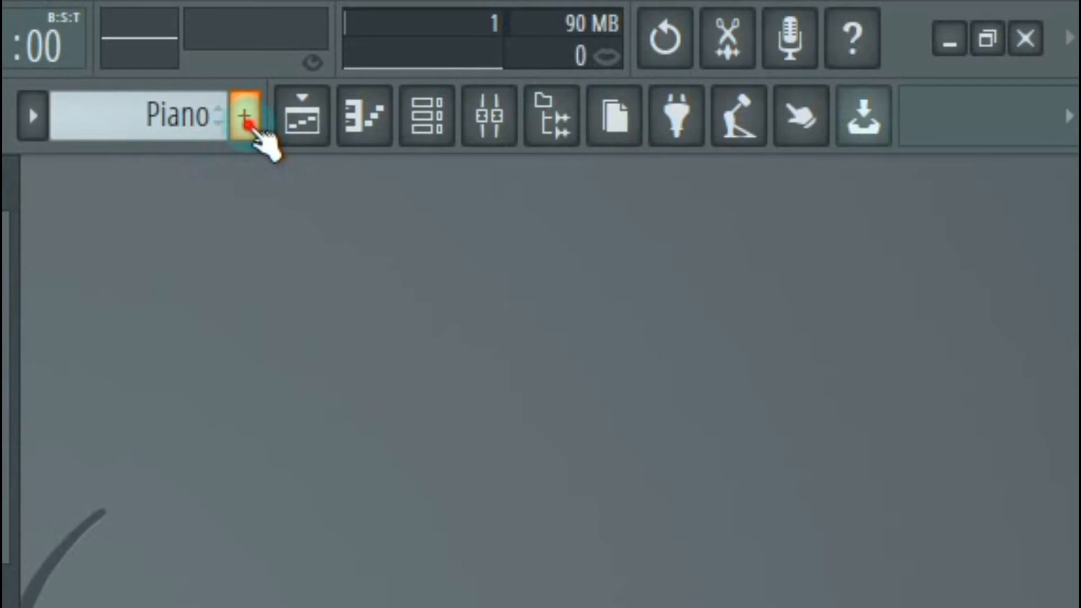
# Create a new pattern named Bass Guitar and give it the bright yellow basic color
pyautogui.click(246, 119)
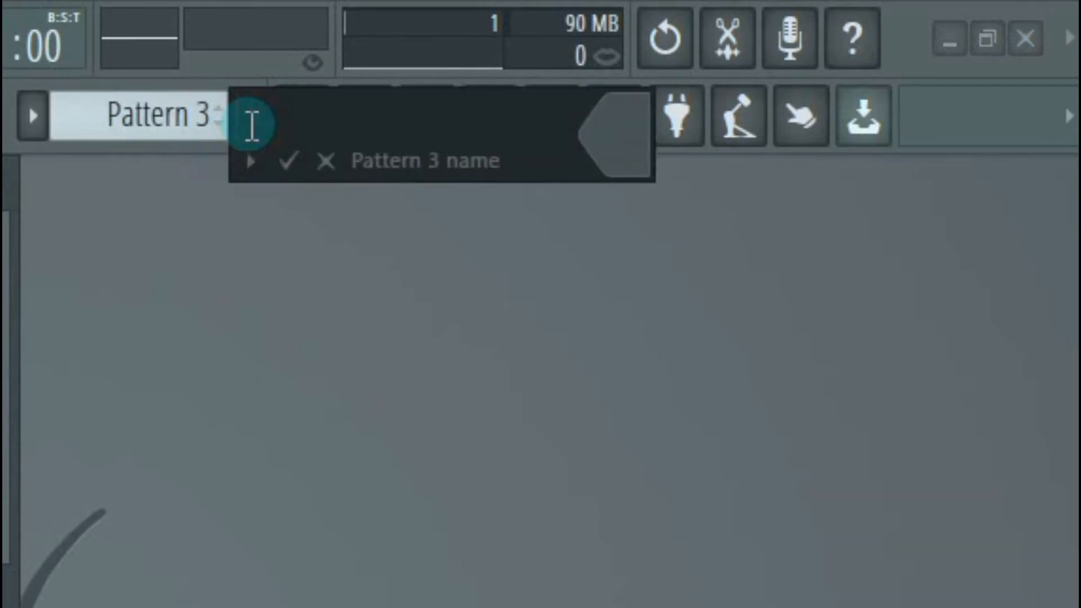
pyautogui.write('Bass')
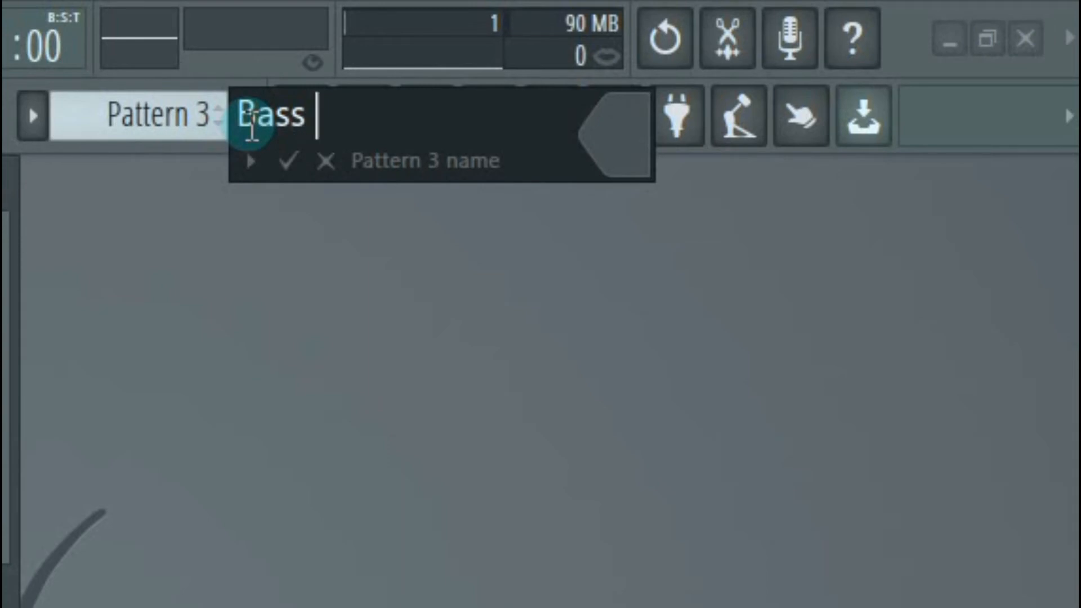
pyautogui.write(' G')
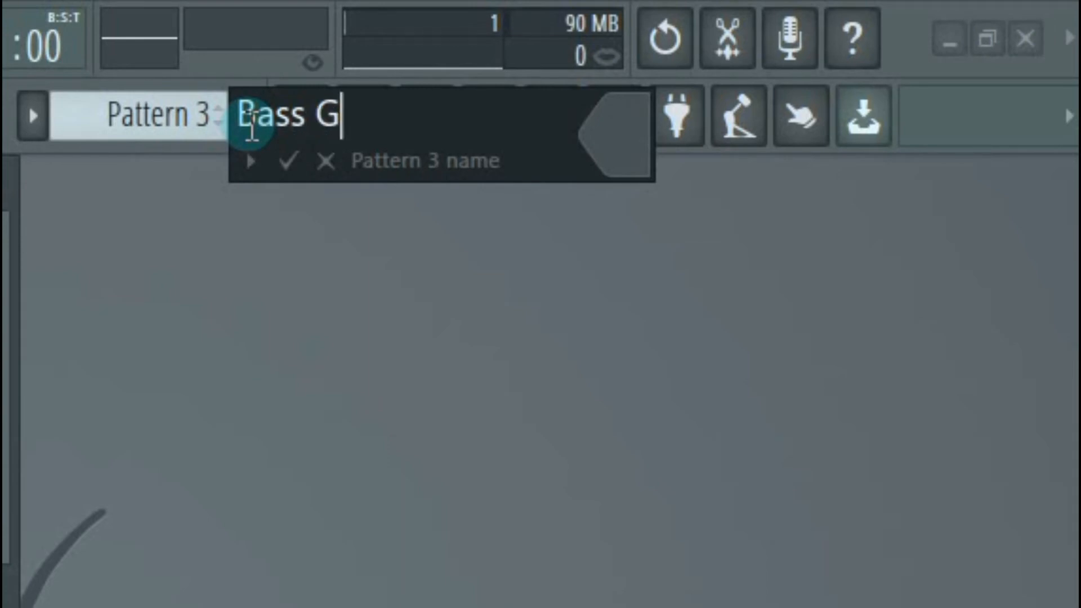
pyautogui.write('uitar')
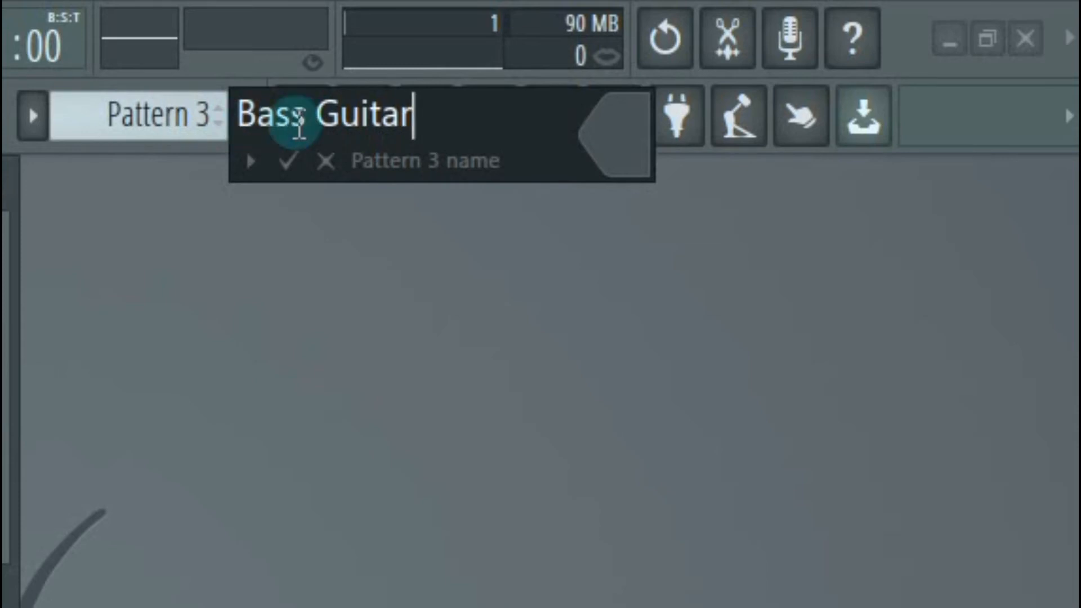
pyautogui.click(633, 149)
pyautogui.click(513, 169)
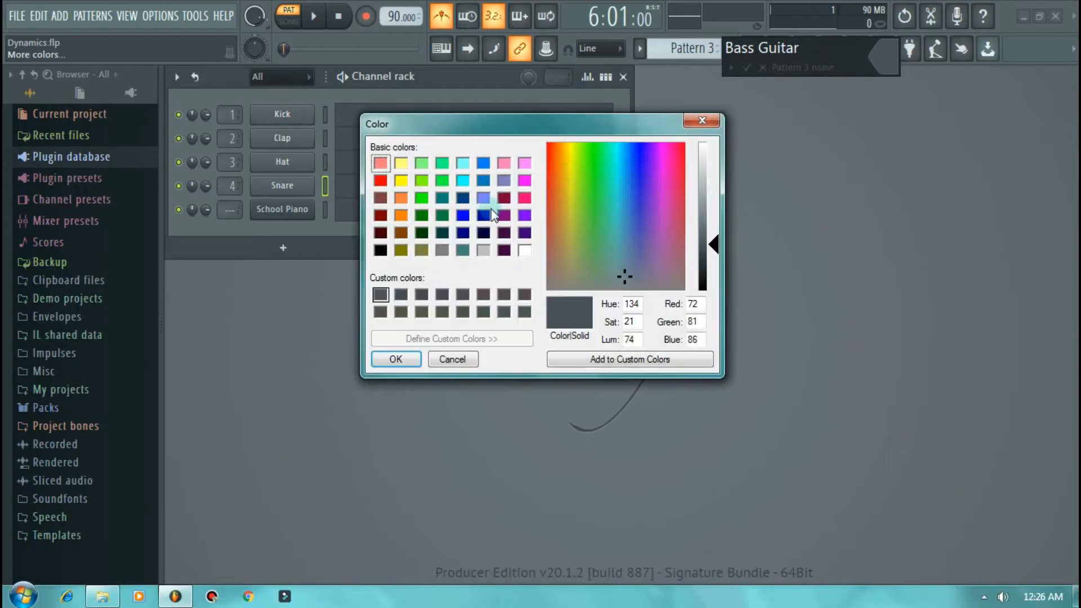
pyautogui.click(400, 180)
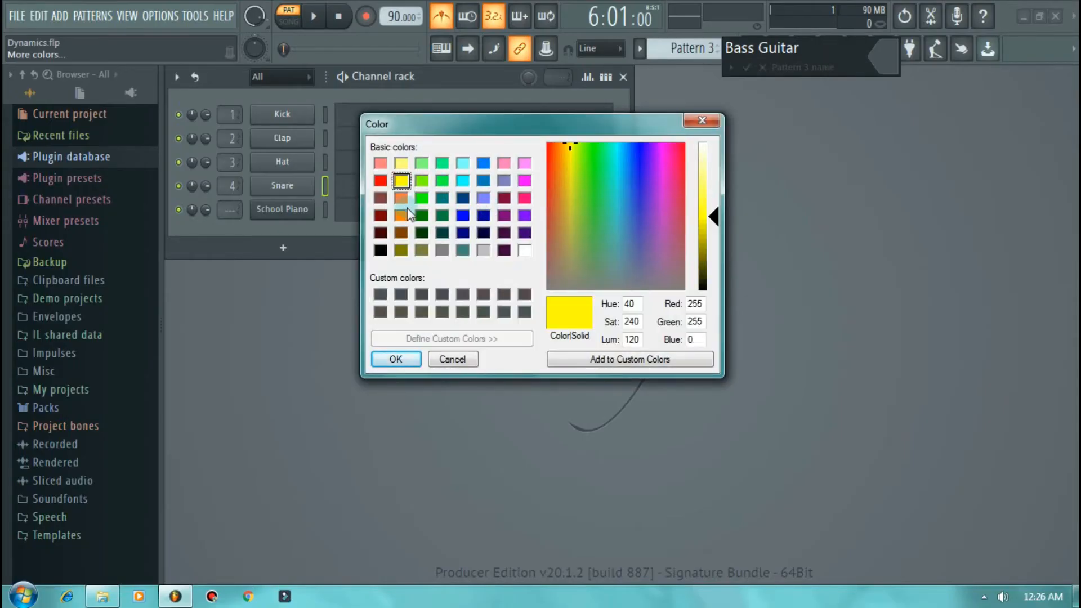
pyautogui.press('Return')
pyautogui.click(407, 210)
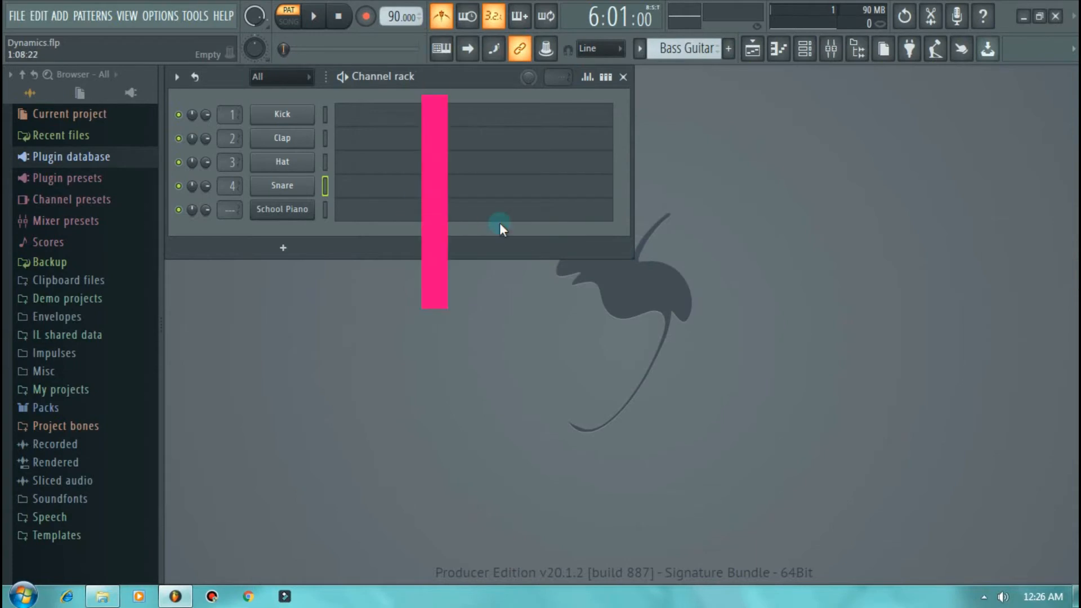
# Switch from the Bass Guitar pattern back to Piano and open the playlist
pyautogui.click(639, 50)
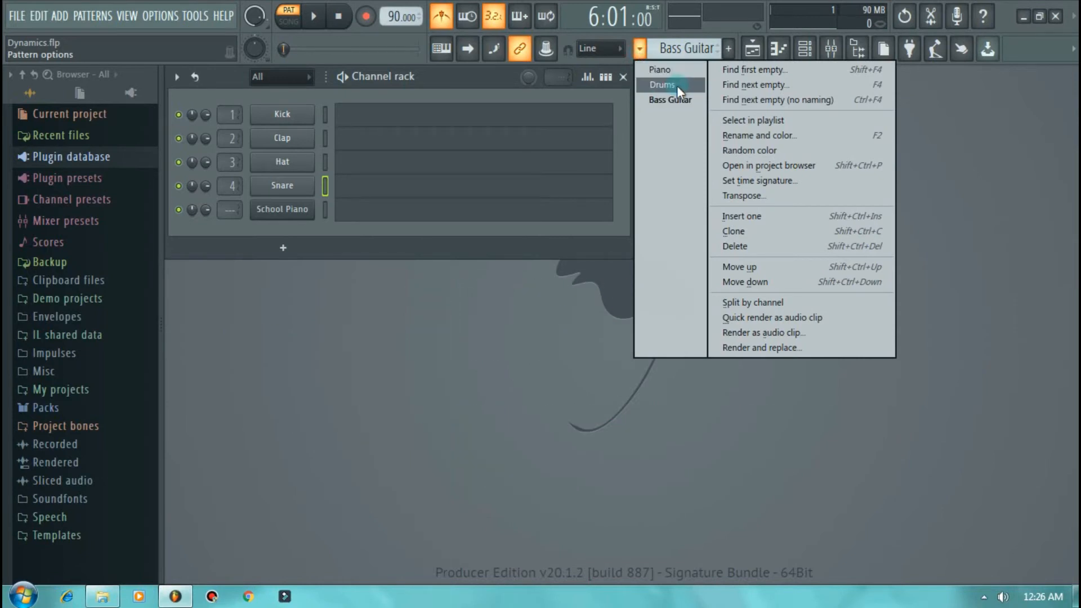
pyautogui.click(674, 71)
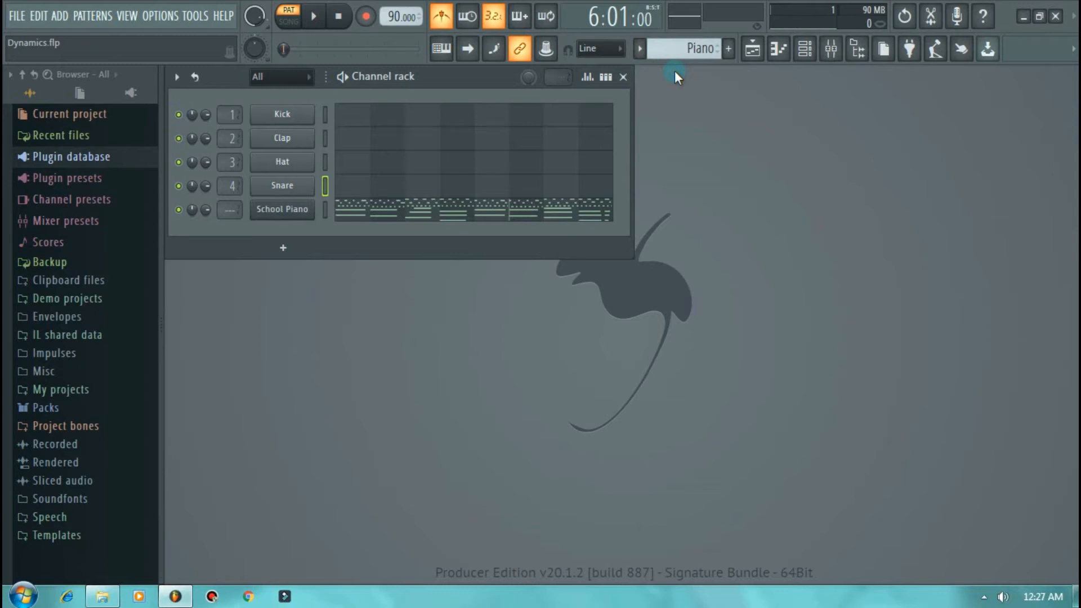
pyautogui.press('F5')
pyautogui.press('F5')
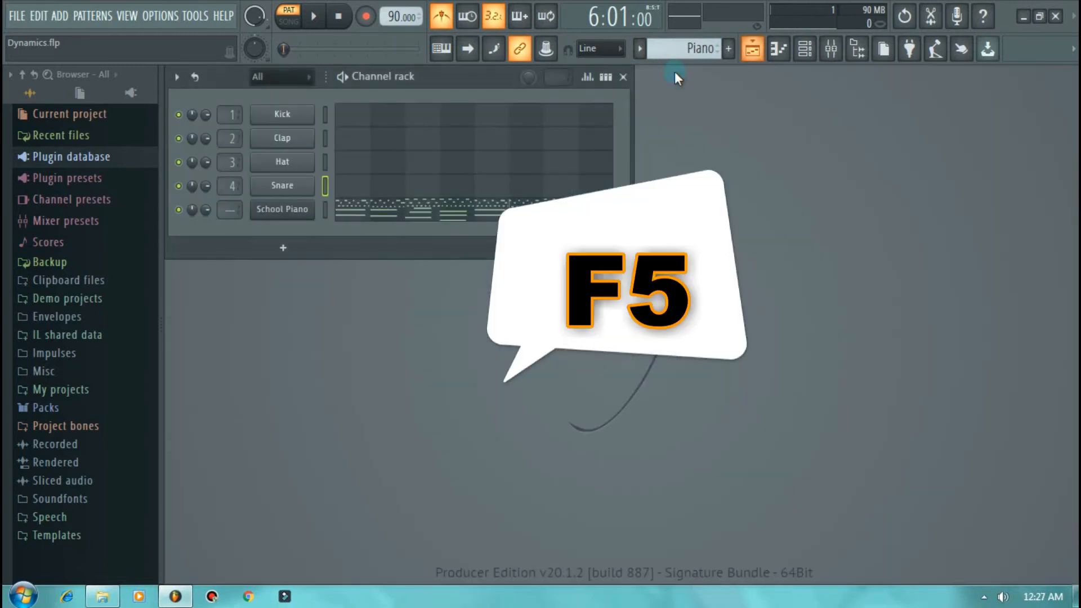
pyautogui.press('F5')
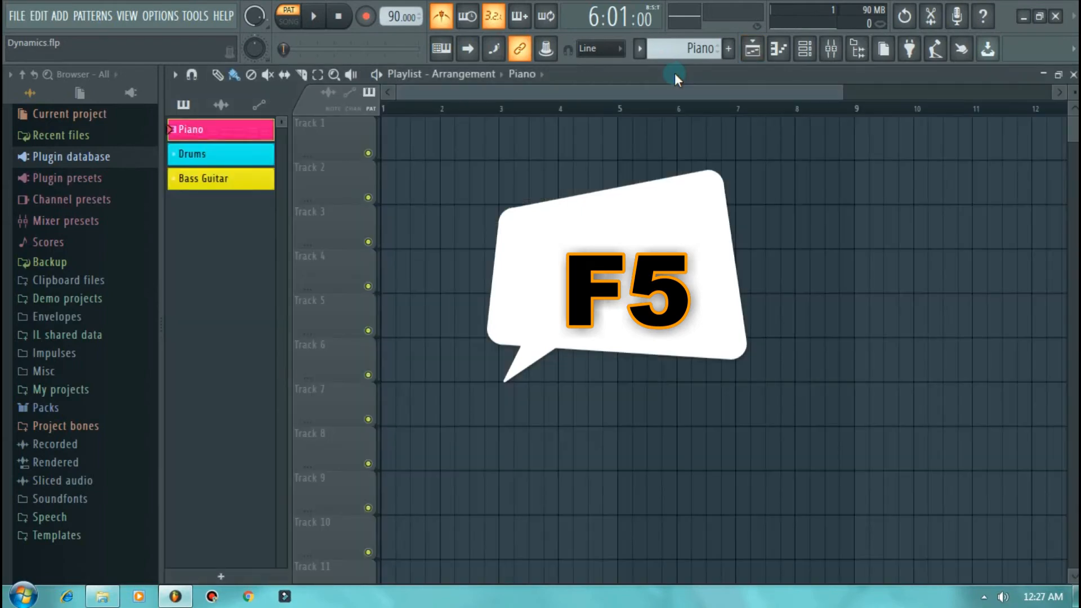
pyautogui.press('F5')
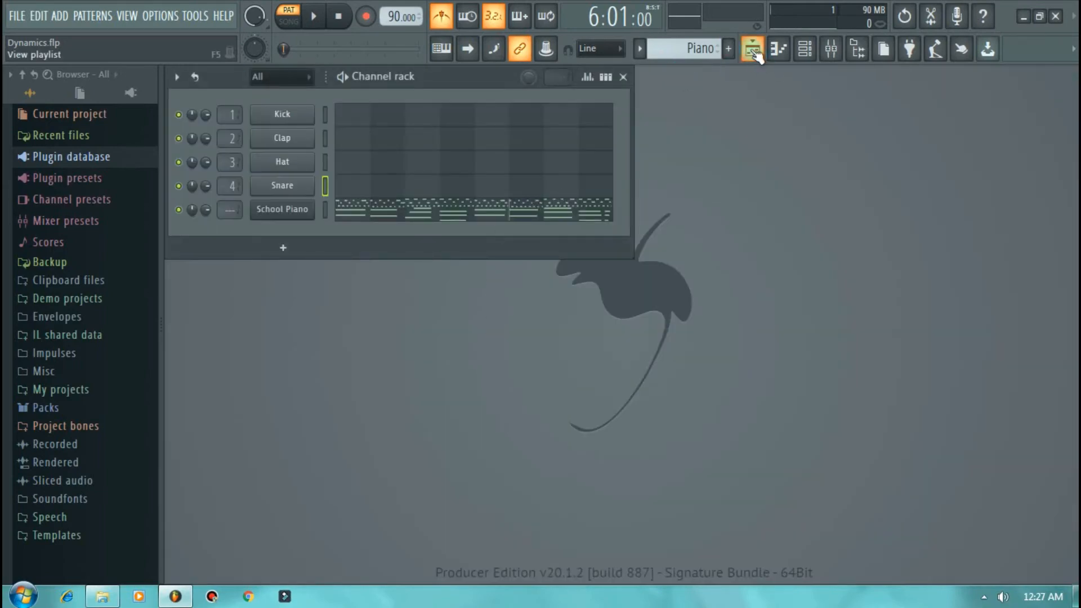
pyautogui.click(754, 50)
pyautogui.click(326, 132)
pyautogui.click(326, 132)
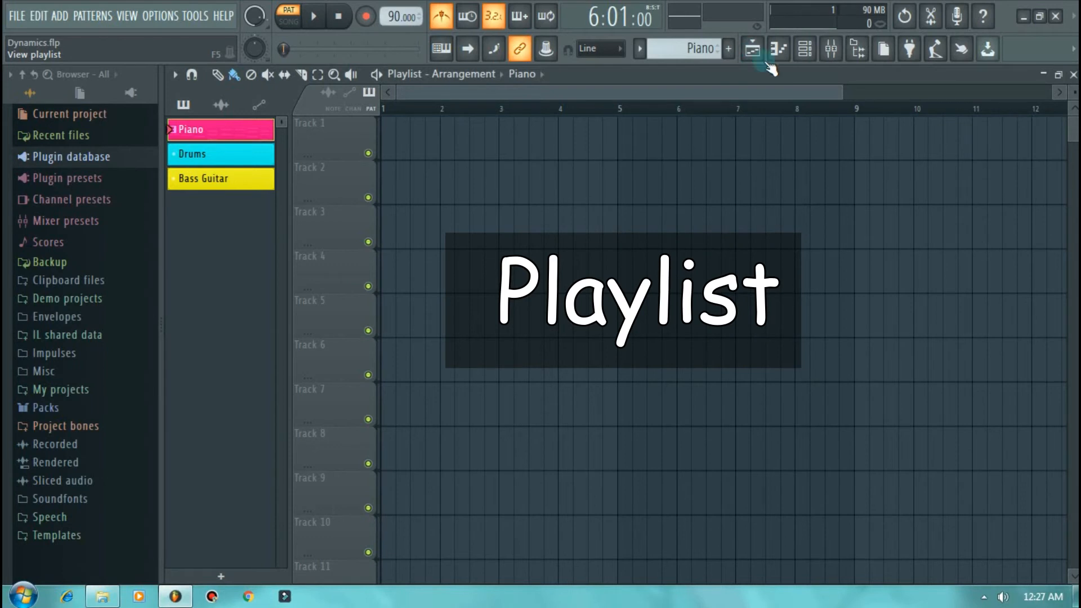
# Examine the playlist picker by switching between its patterns and audio clips views, ending on patterns
pyautogui.moveTo(840, 93); pyautogui.dragTo(1051, 93)
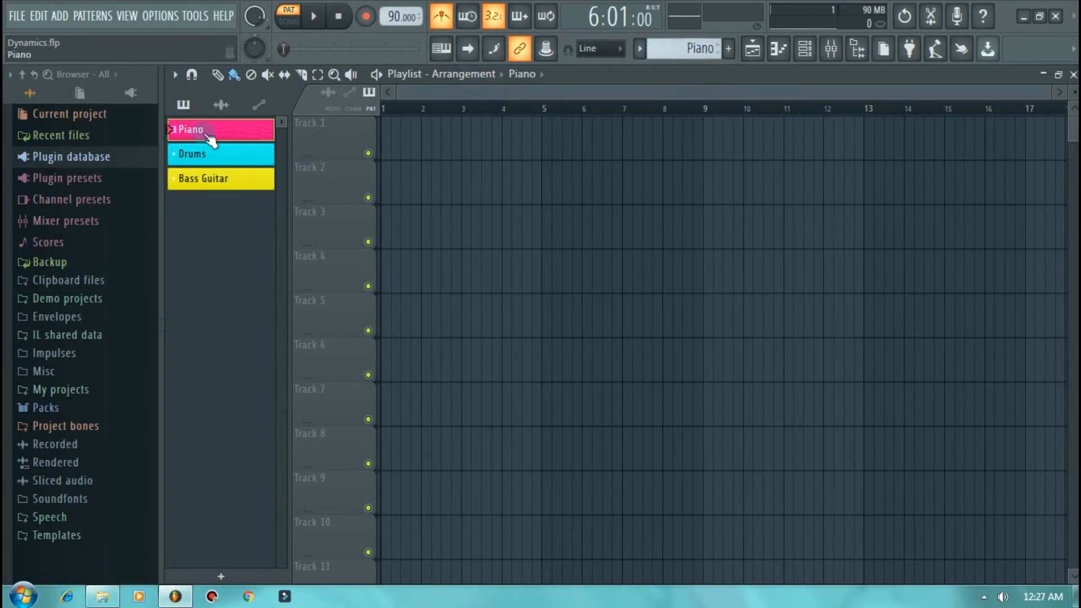
pyautogui.click(191, 110)
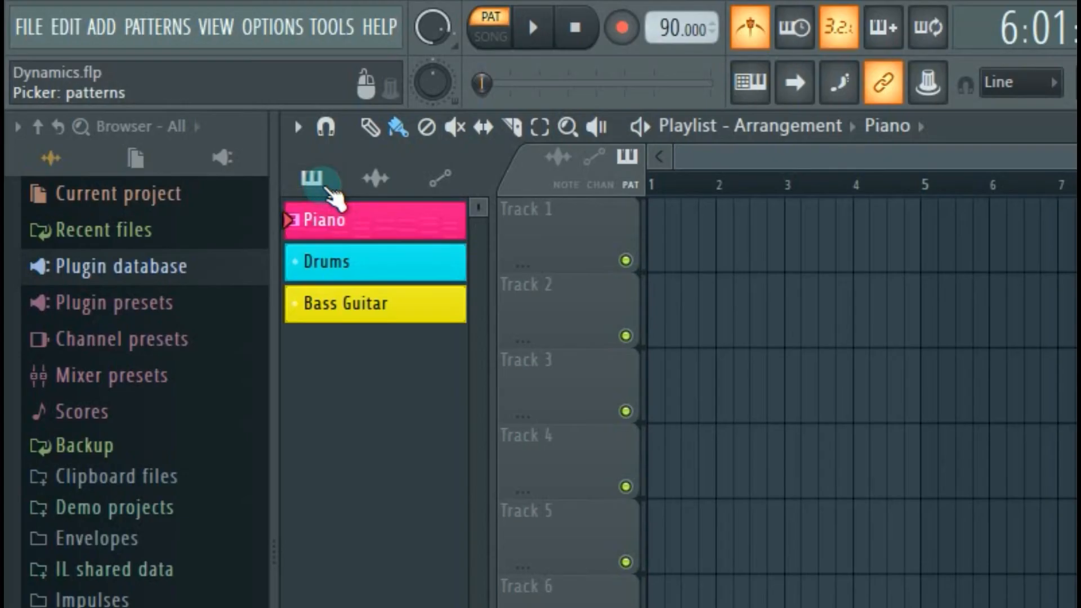
pyautogui.click(372, 179)
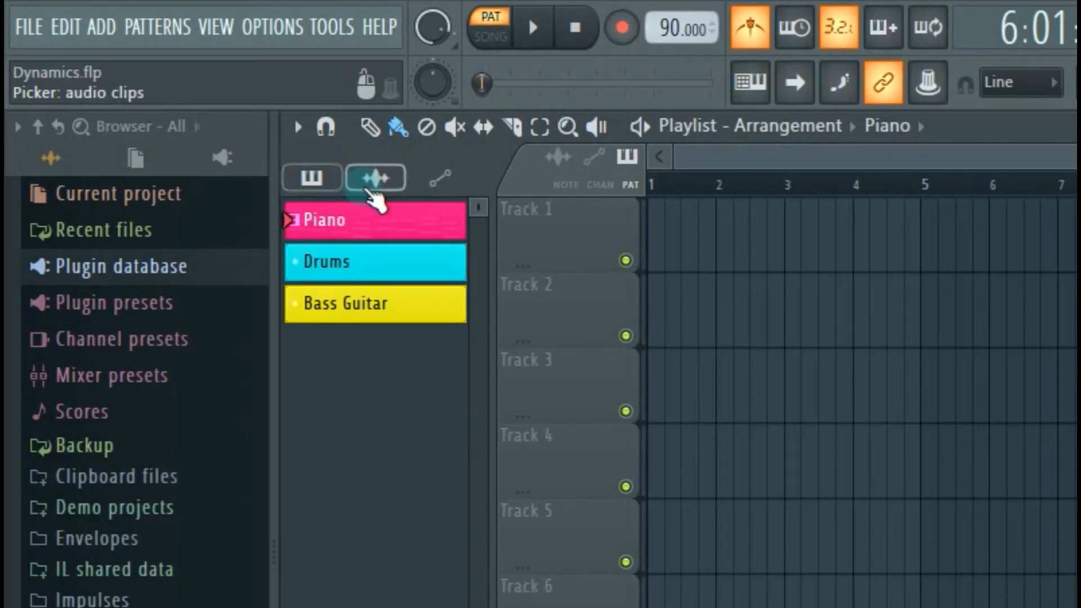
pyautogui.click(311, 179)
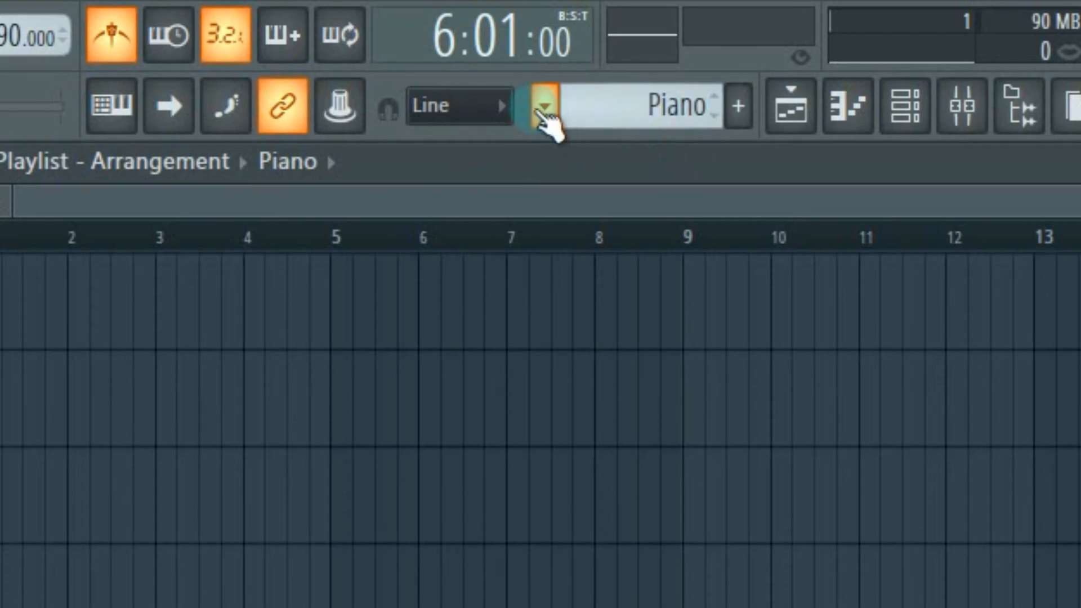
# Select the Piano pattern and place a clip of it at bar 1 on Track 1 of the playlist
pyautogui.click(537, 110)
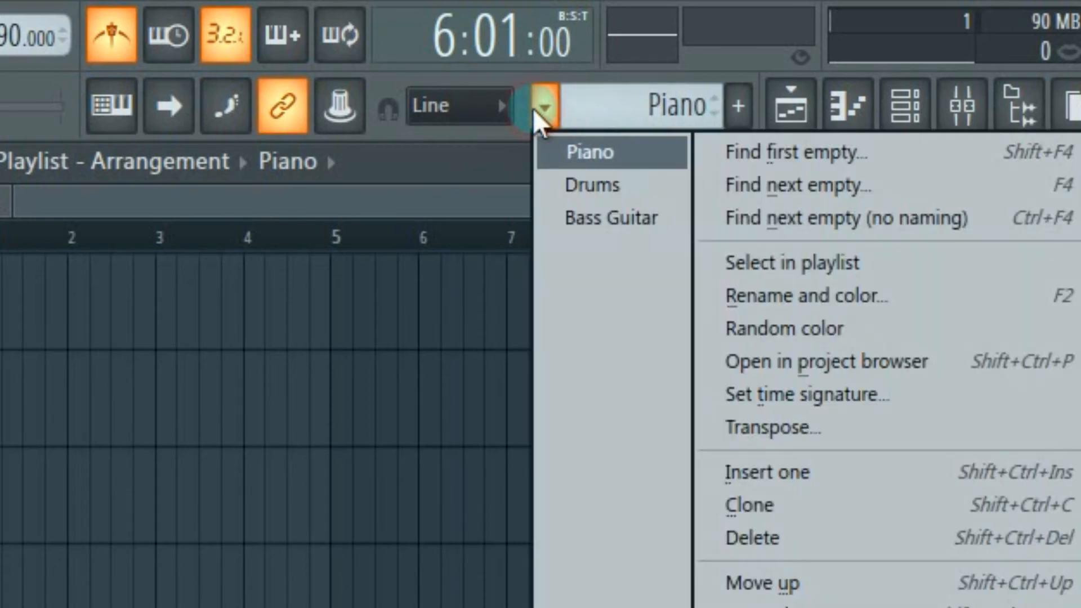
pyautogui.click(640, 156)
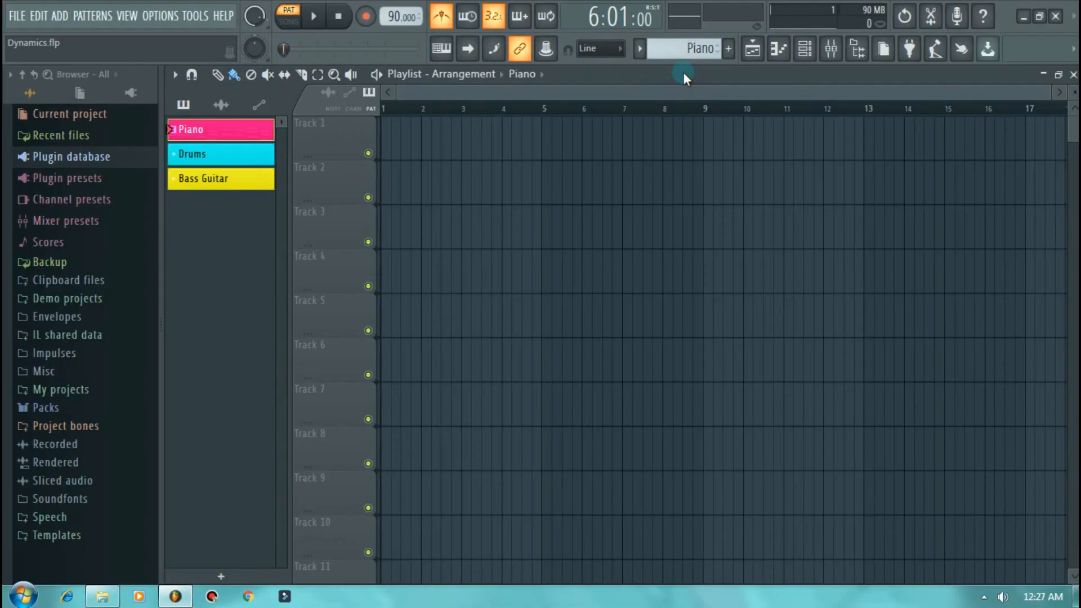
pyautogui.click(389, 151)
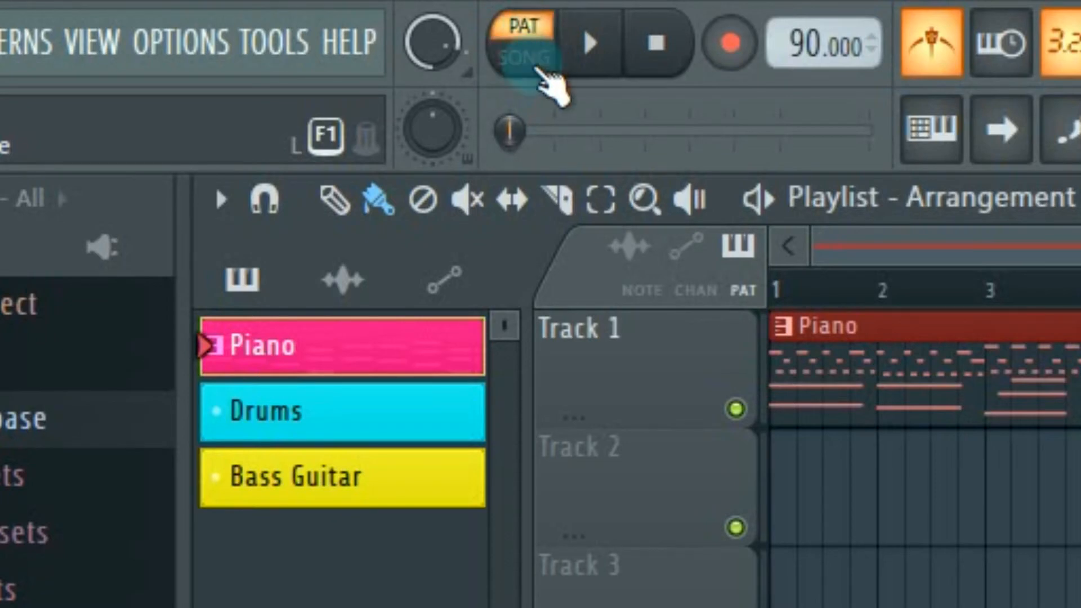
# Switch playback between song and pattern mode to compare them, ending in song mode
pyautogui.click(524, 58)
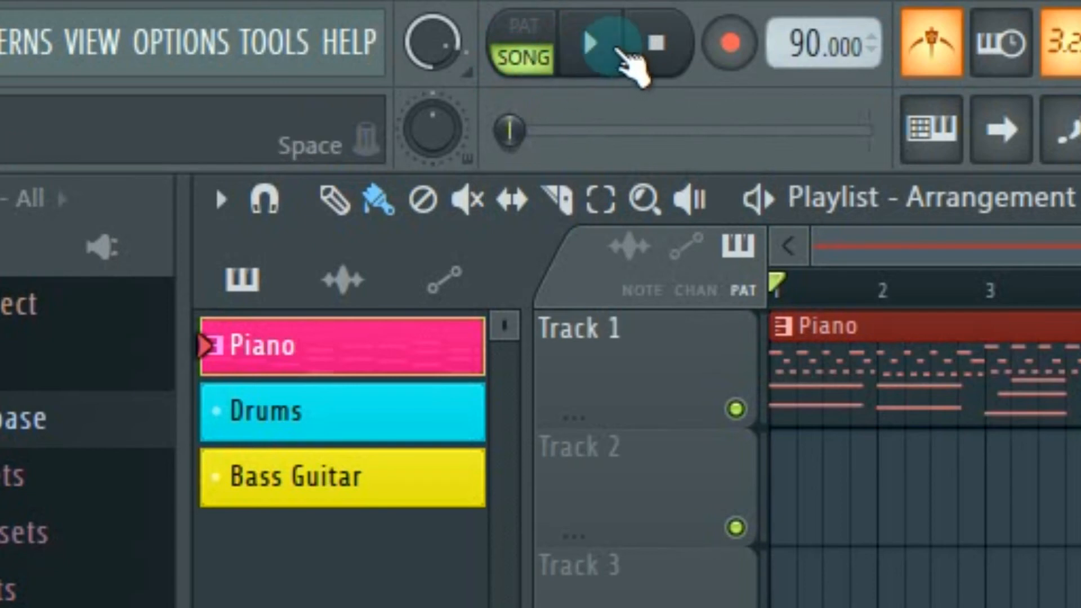
pyautogui.click(526, 27)
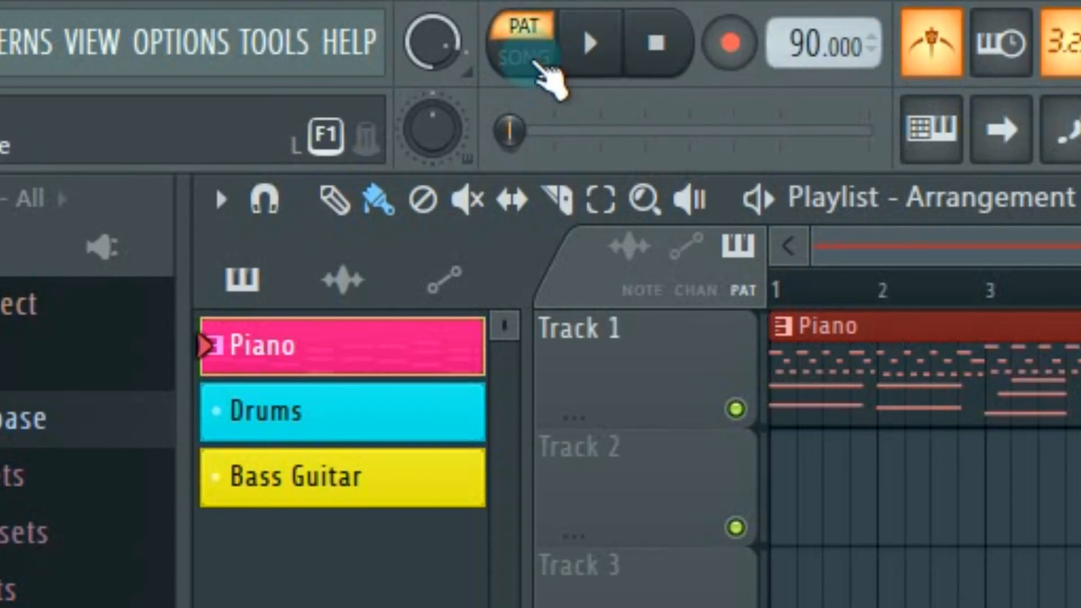
pyautogui.click(539, 63)
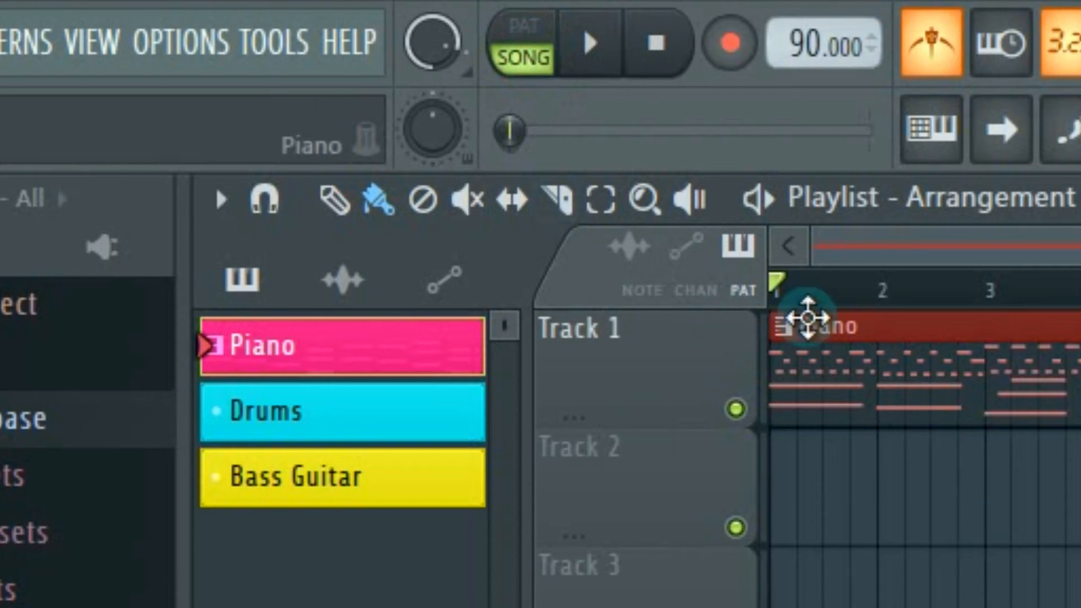
pyautogui.click(532, 28)
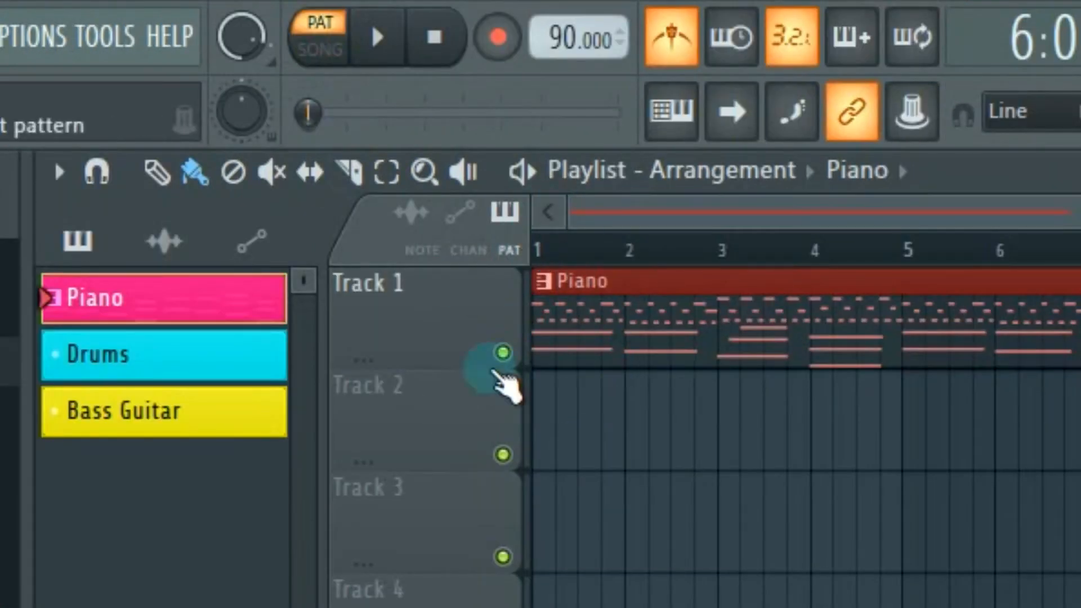
pyautogui.click(529, 42)
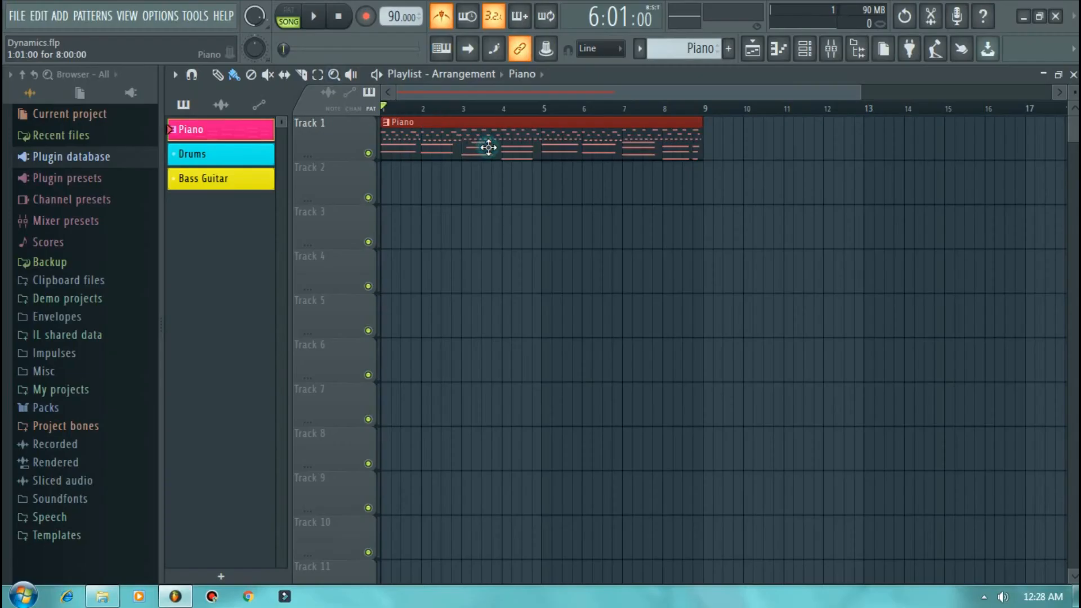
# Play back the Piano clip on Track 1 in song mode, ending with playback stopped
pyautogui.press('space')
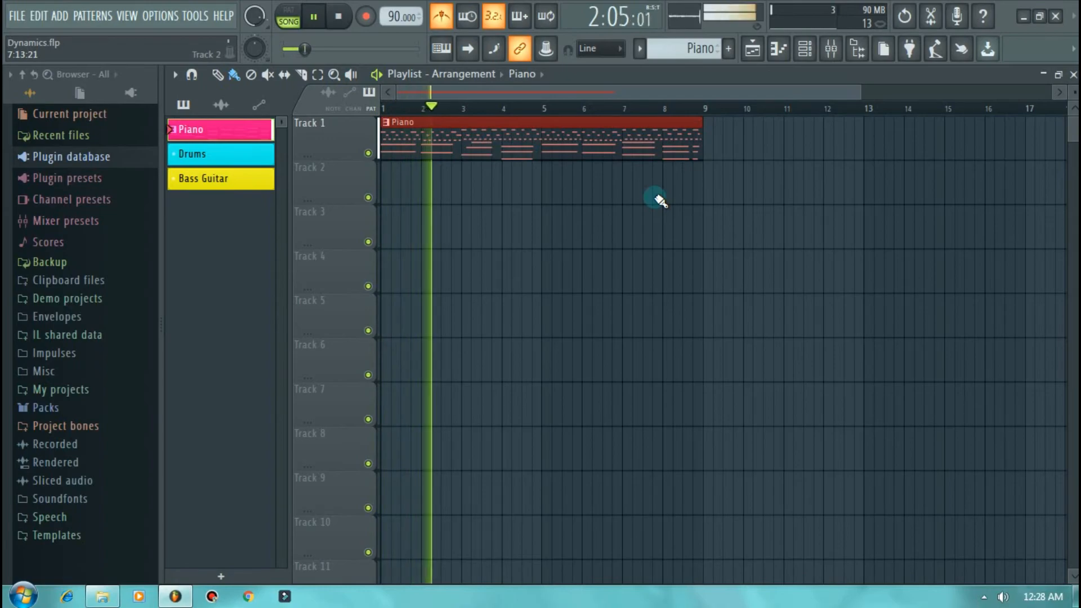
pyautogui.press('space')
pyautogui.press('space')
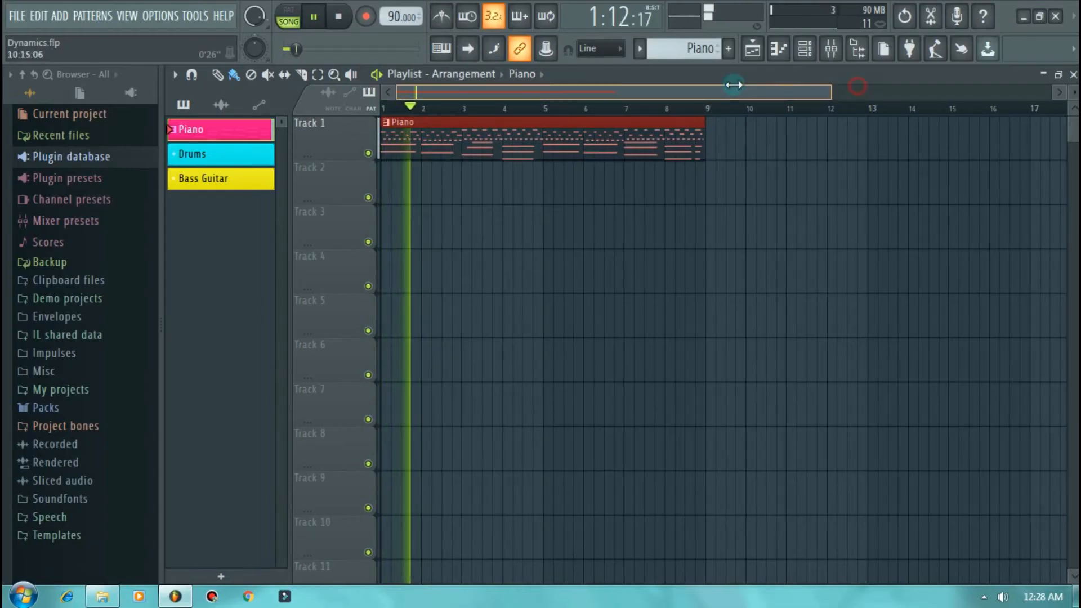
pyautogui.moveTo(734, 84)
pyautogui.mouseDown()
pyautogui.moveTo(623, 84)
pyautogui.moveTo(714, 81)
pyautogui.mouseUp()
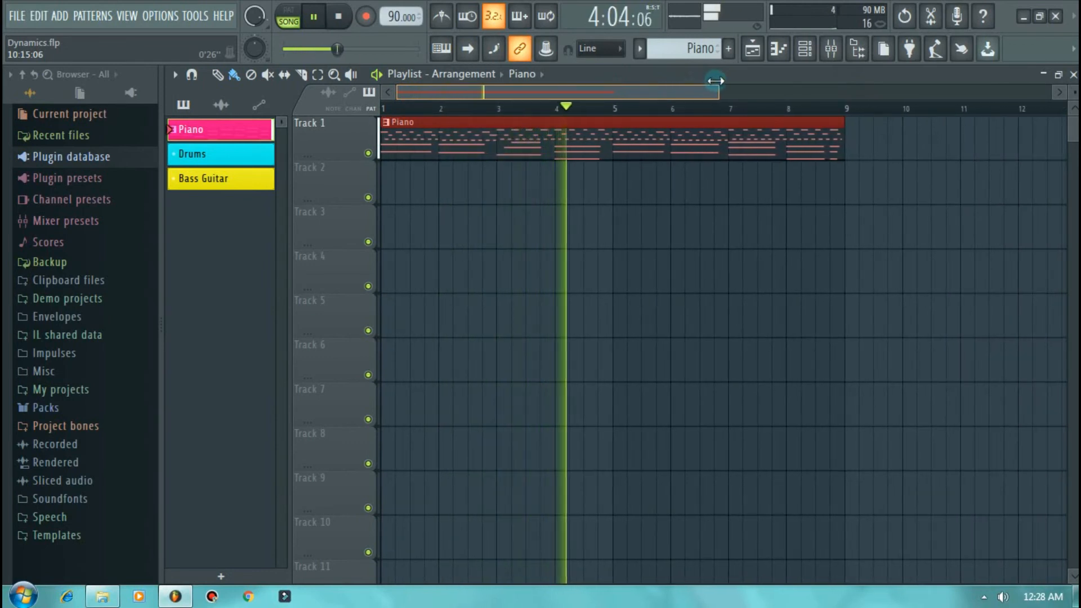
pyautogui.press('space')
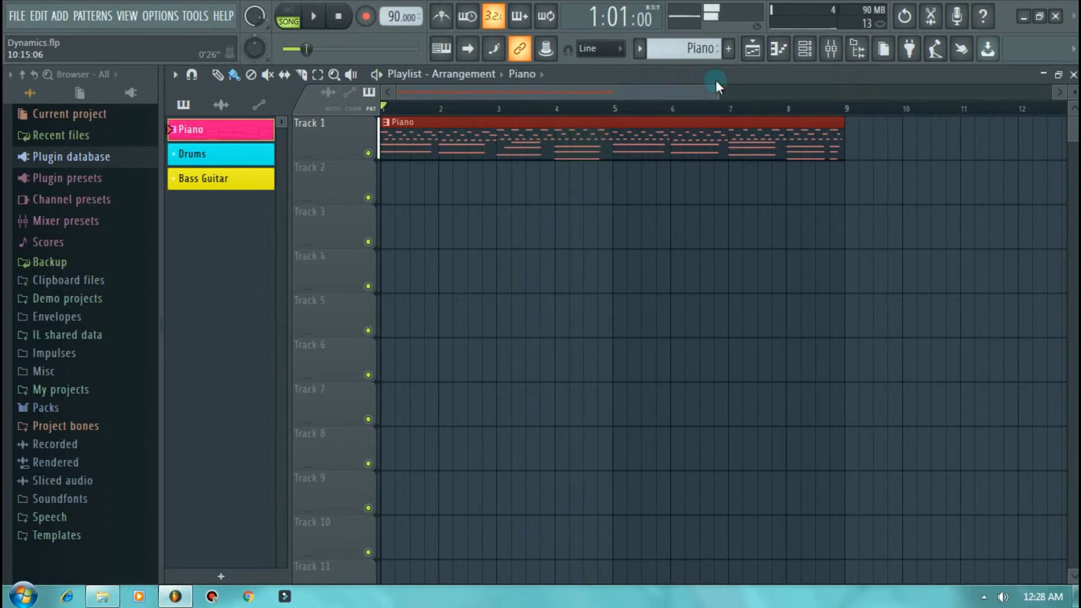
# Slice the Piano clip on Track 1 at bar 5 and delete the part after the cut
pyautogui.moveTo(720, 94); pyautogui.dragTo(656, 86)
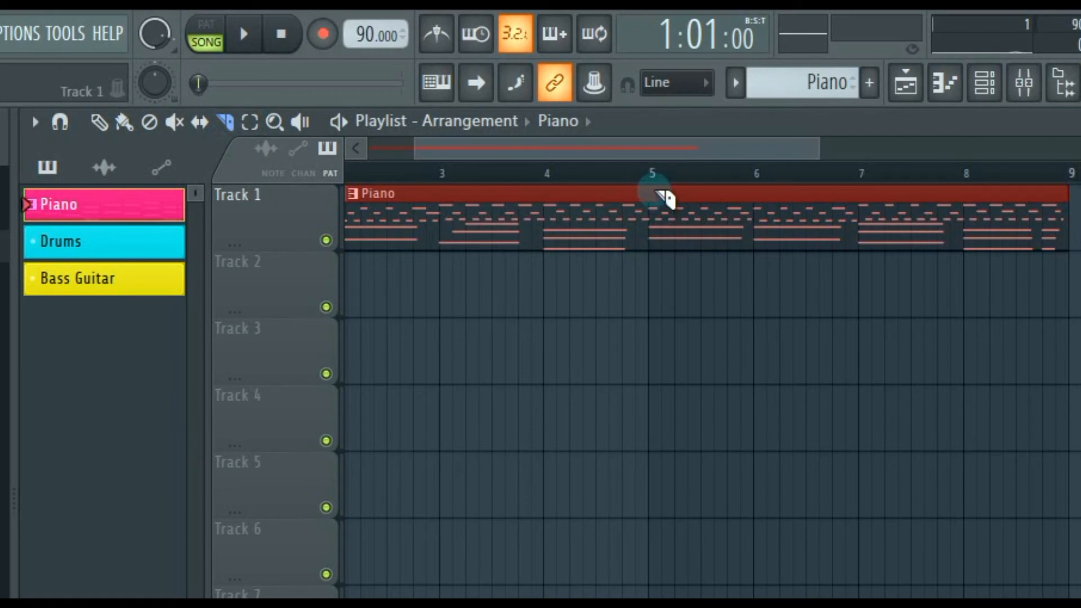
pyautogui.moveTo(663, 197)
pyautogui.mouseDown()
pyautogui.moveTo(651, 213)
pyautogui.moveTo(656, 333)
pyautogui.mouseUp()
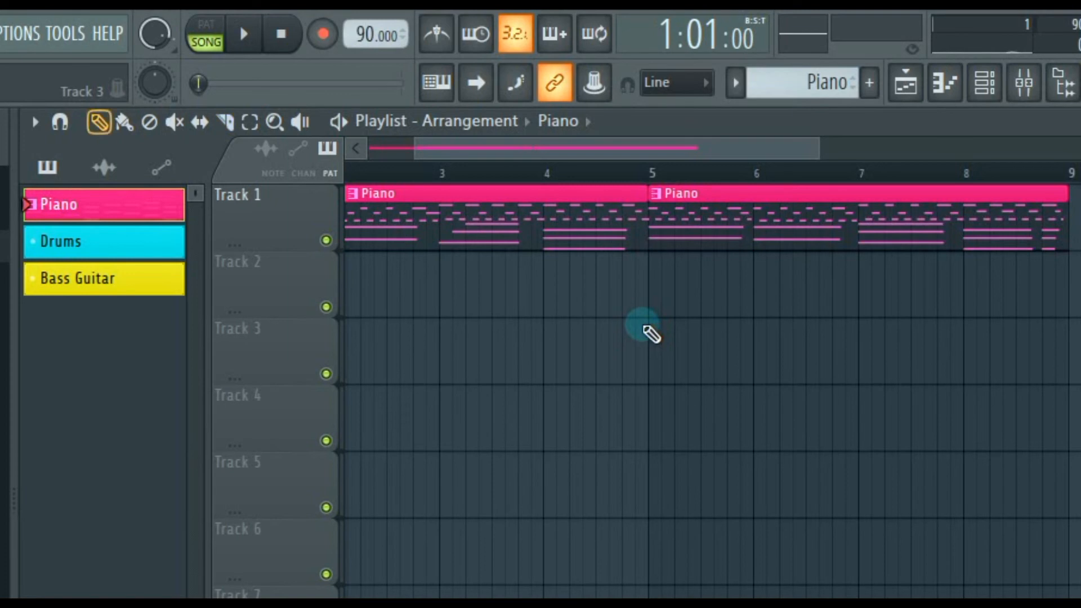
pyautogui.click(97, 127)
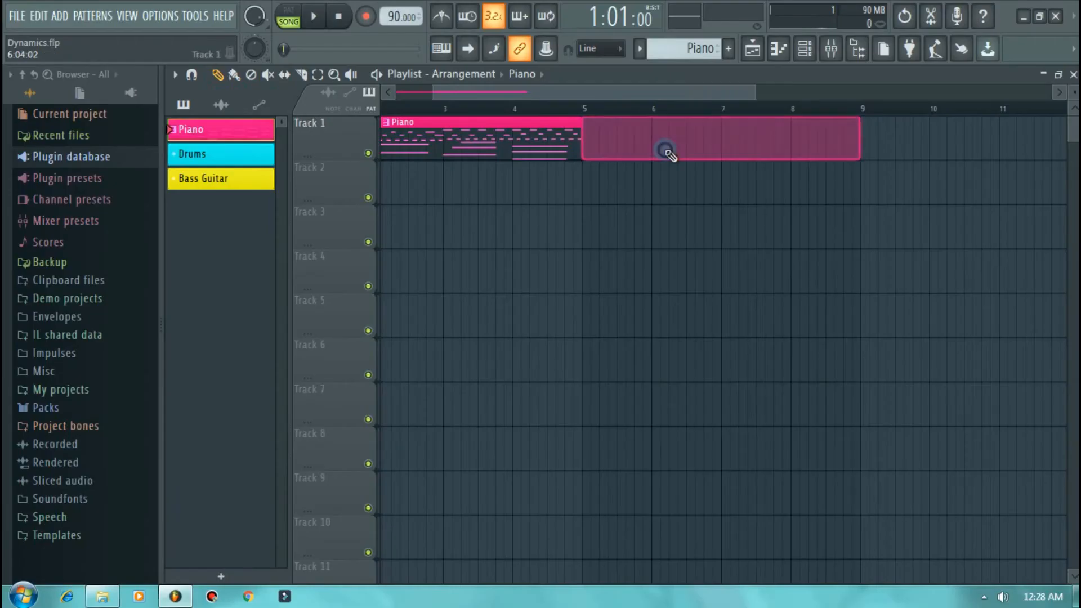
pyautogui.rightClick(772, 233)
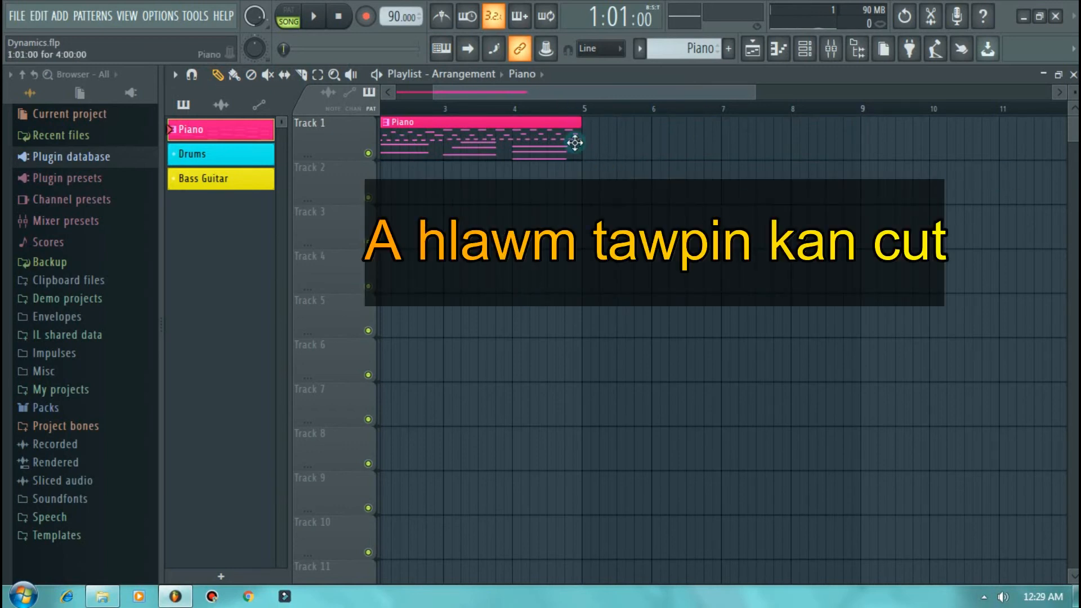
pyautogui.moveTo(580, 145); pyautogui.dragTo(585, 169)
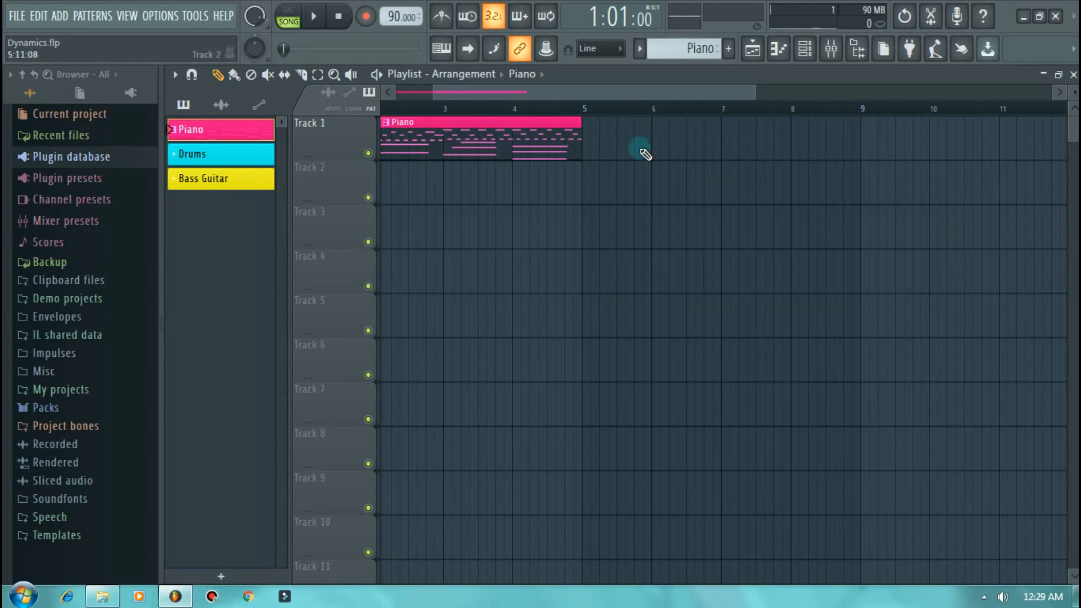
# Place another Piano clip at bar 5 on Track 1 and extend it to bar 13
pyautogui.moveTo(659, 95); pyautogui.dragTo(507, 93)
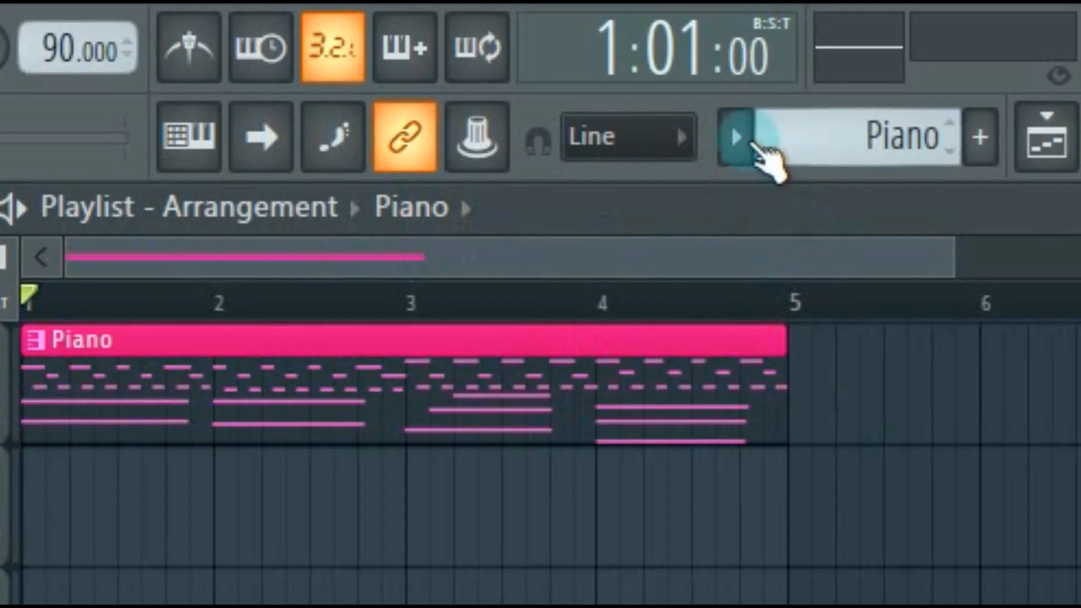
pyautogui.click(639, 49)
pyautogui.click(654, 71)
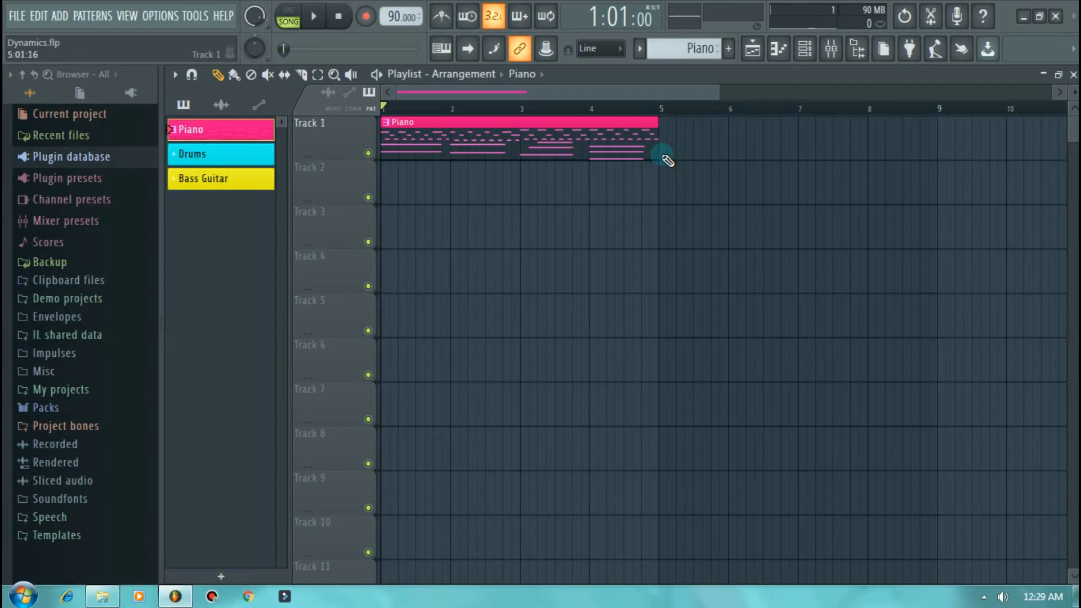
pyautogui.click(662, 154)
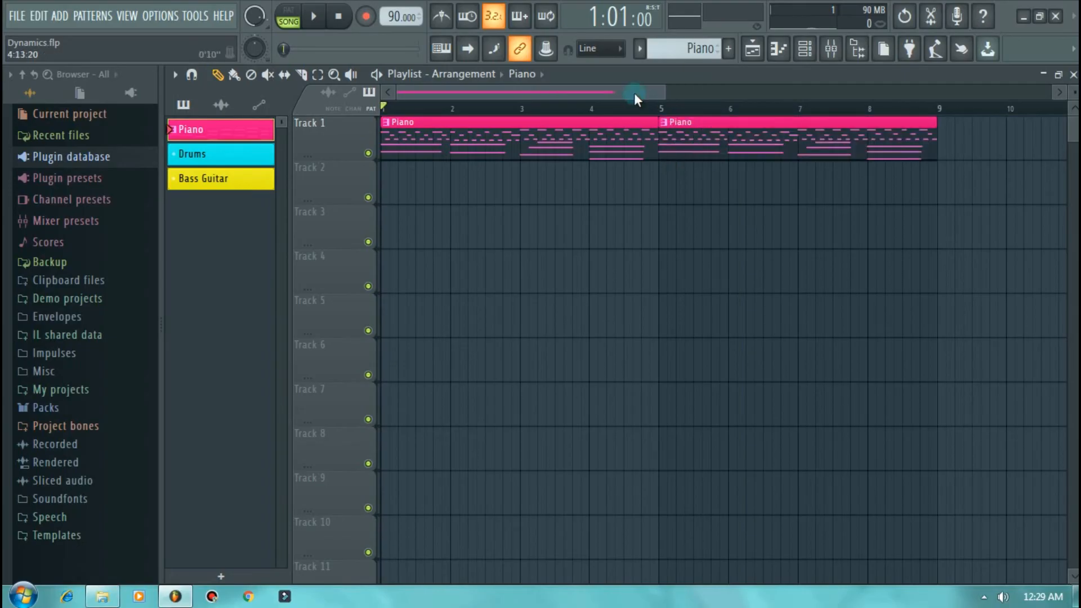
pyautogui.moveTo(634, 92); pyautogui.dragTo(969, 93)
pyautogui.moveTo(570, 155); pyautogui.dragTo(667, 173)
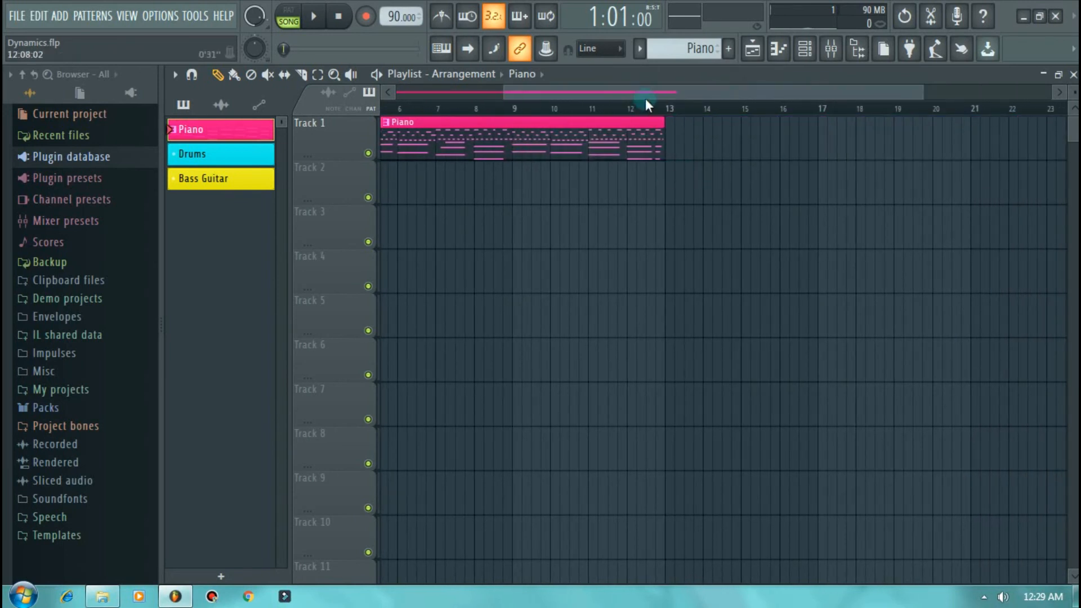
# Add an eight-bar Piano clip at bar 13 on Track 1 and save the project
pyautogui.moveTo(645, 98); pyautogui.dragTo(353, 106)
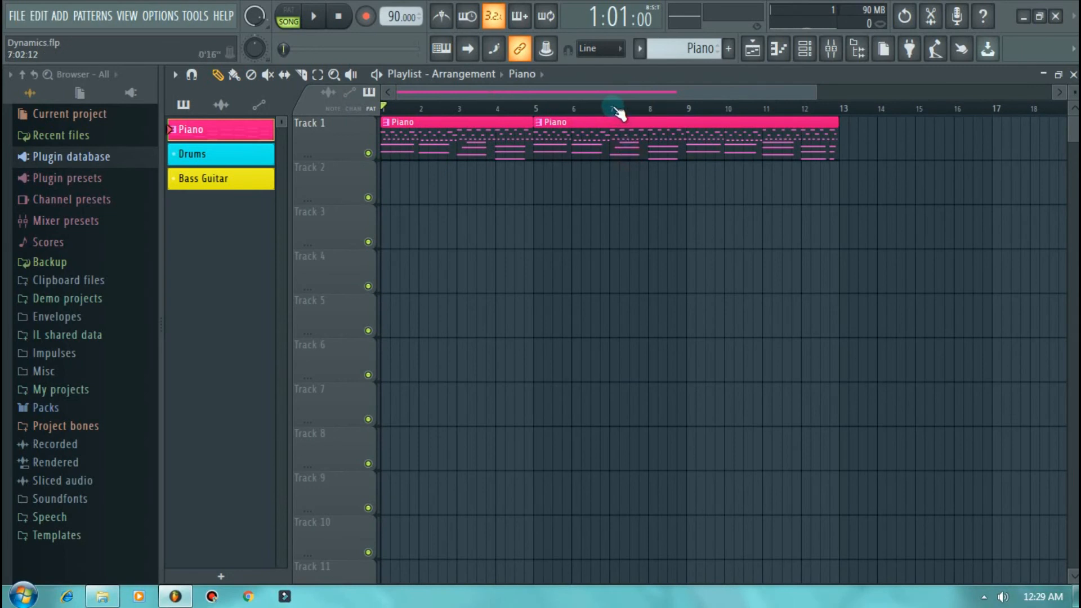
pyautogui.moveTo(610, 94); pyautogui.dragTo(641, 94)
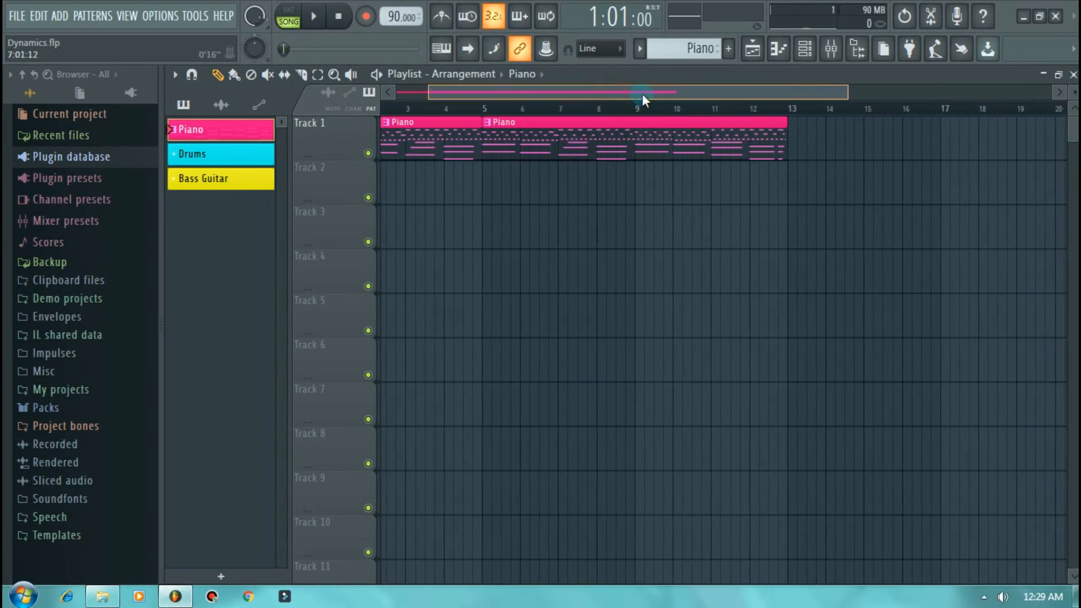
pyautogui.click(799, 159)
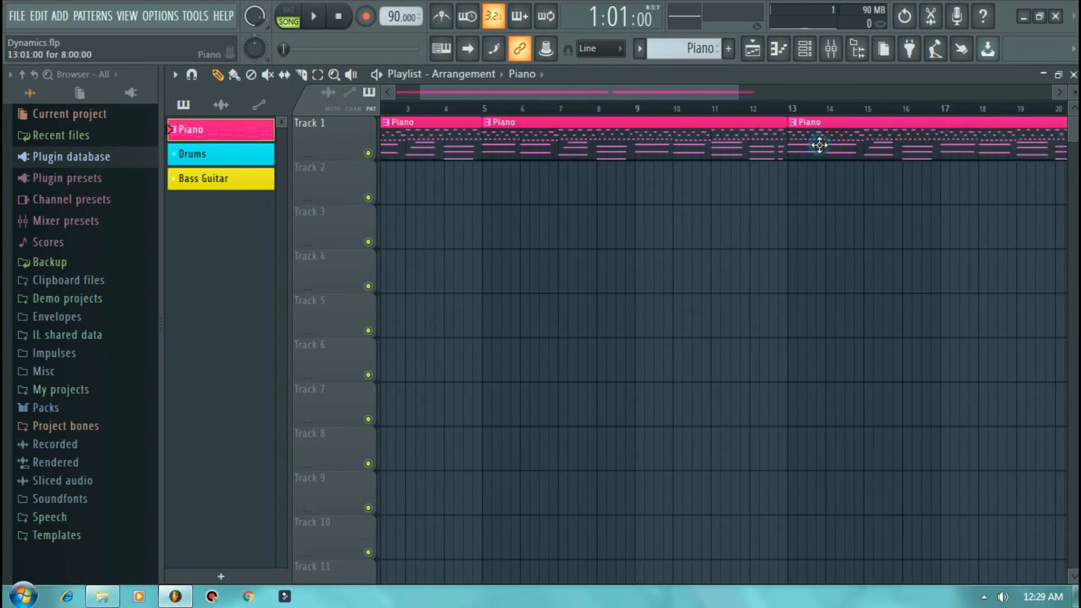
pyautogui.moveTo(735, 96); pyautogui.dragTo(433, 105)
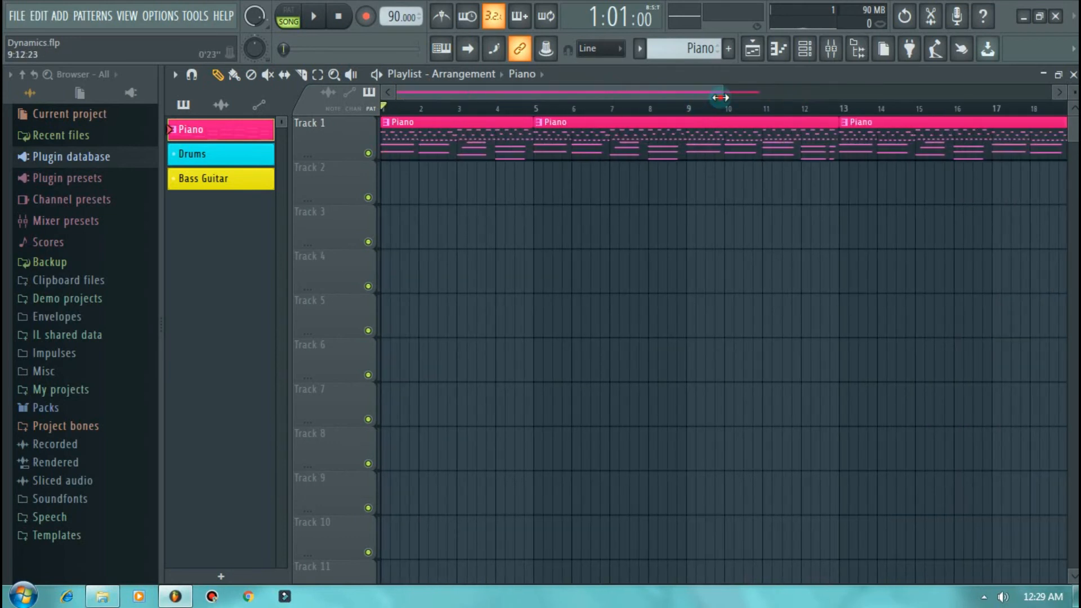
pyautogui.moveTo(723, 92); pyautogui.dragTo(918, 93)
pyautogui.hotkey('ctrl', 's')
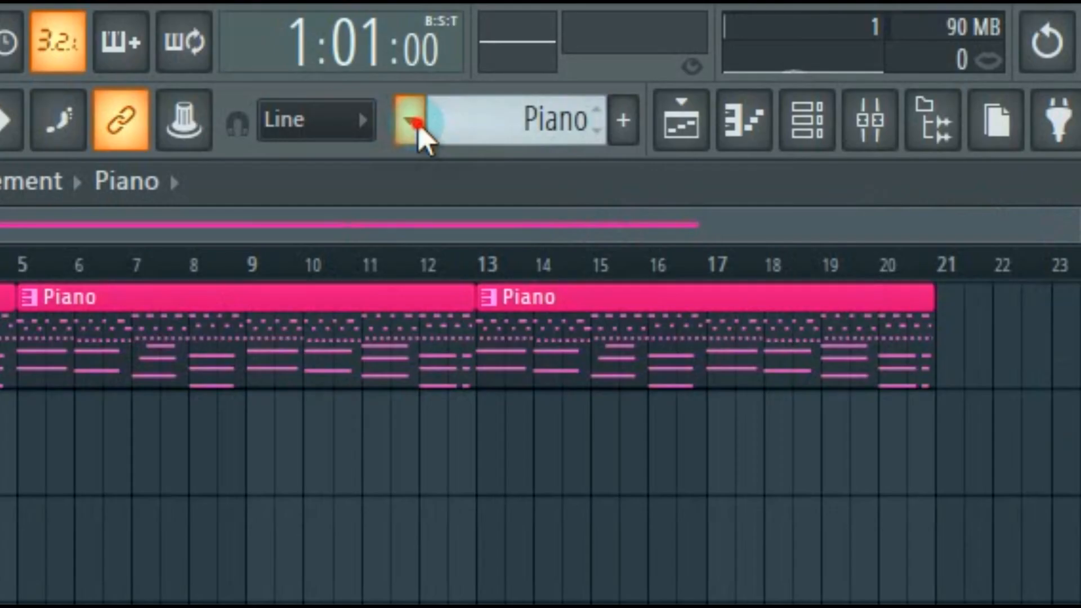
# Make Drums the active pattern, audition the opening Piano section, and place a Drums clip at bar 5 on Track 3
pyautogui.click(640, 49)
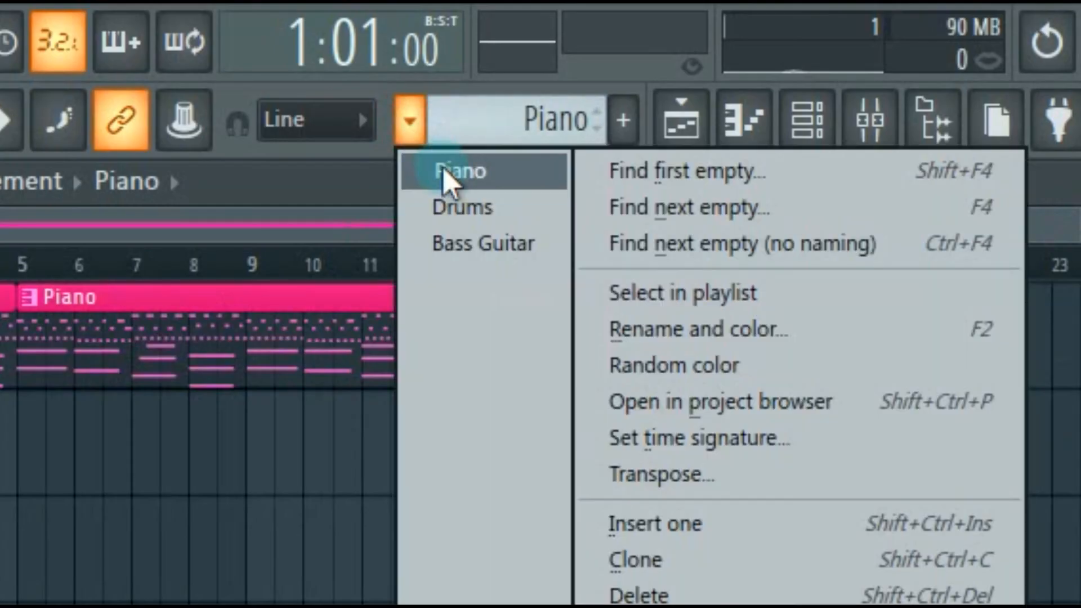
pyautogui.click(468, 211)
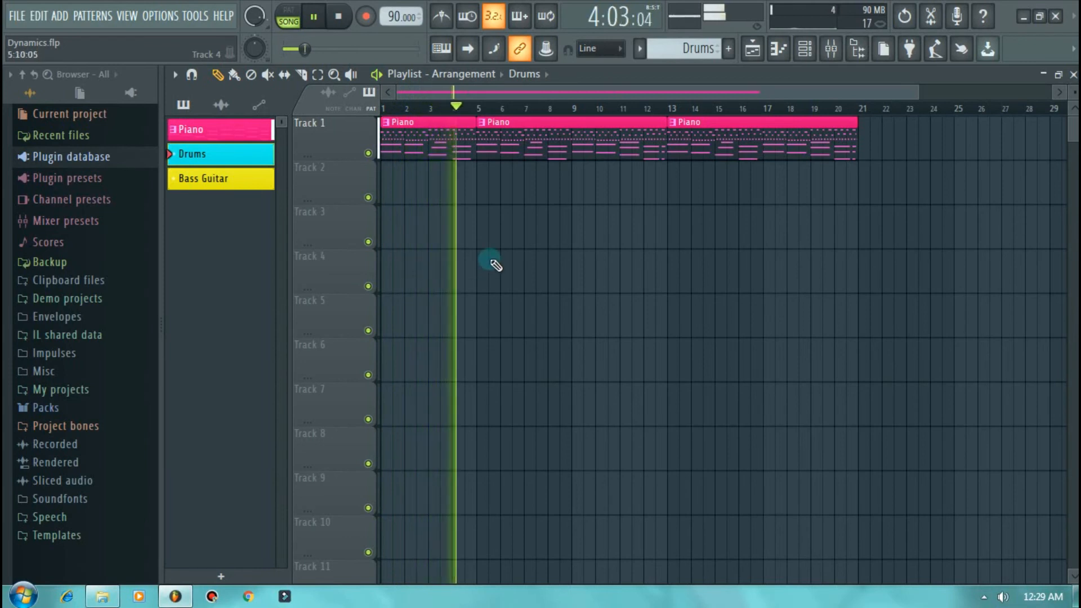
pyautogui.scroll(3, 547, 93)
pyautogui.moveTo(549, 93); pyautogui.dragTo(526, 90)
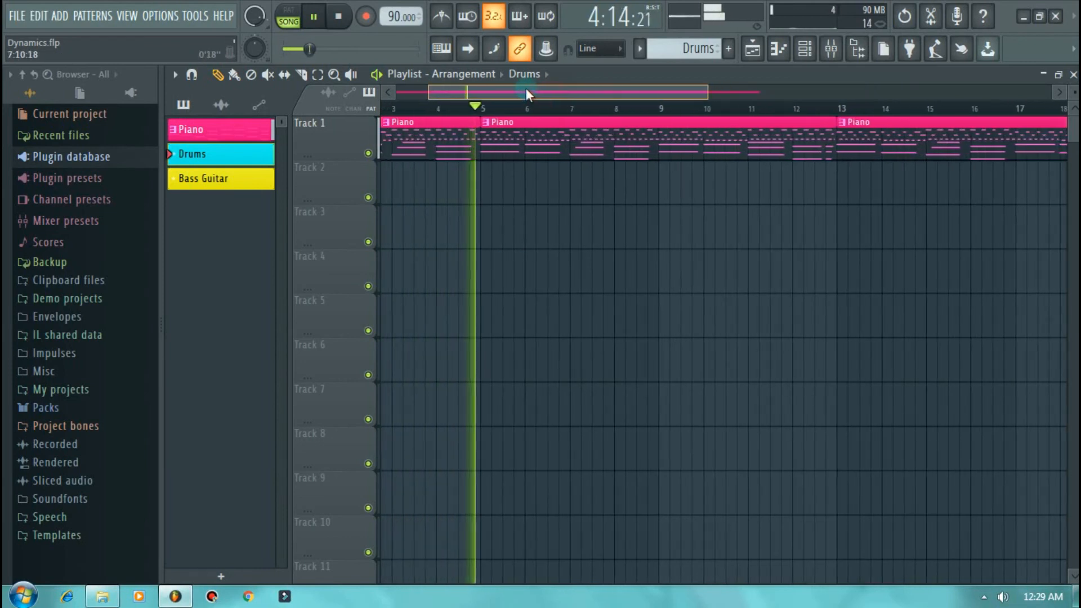
pyautogui.press('space')
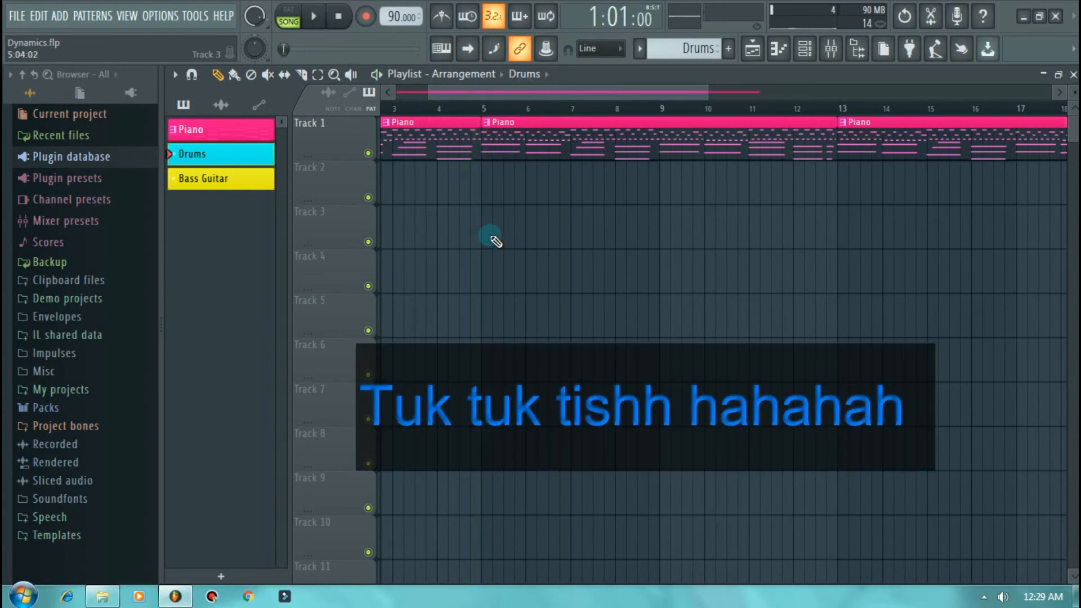
pyautogui.click(484, 232)
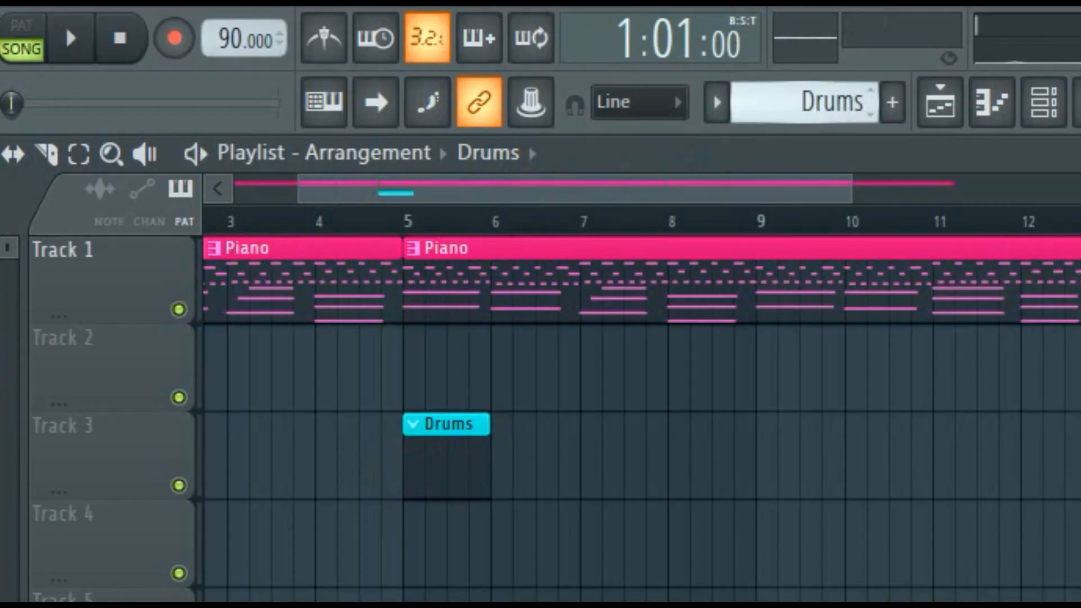
# Keep Drums as the active pattern and rename it Drums 1
pyautogui.click(639, 48)
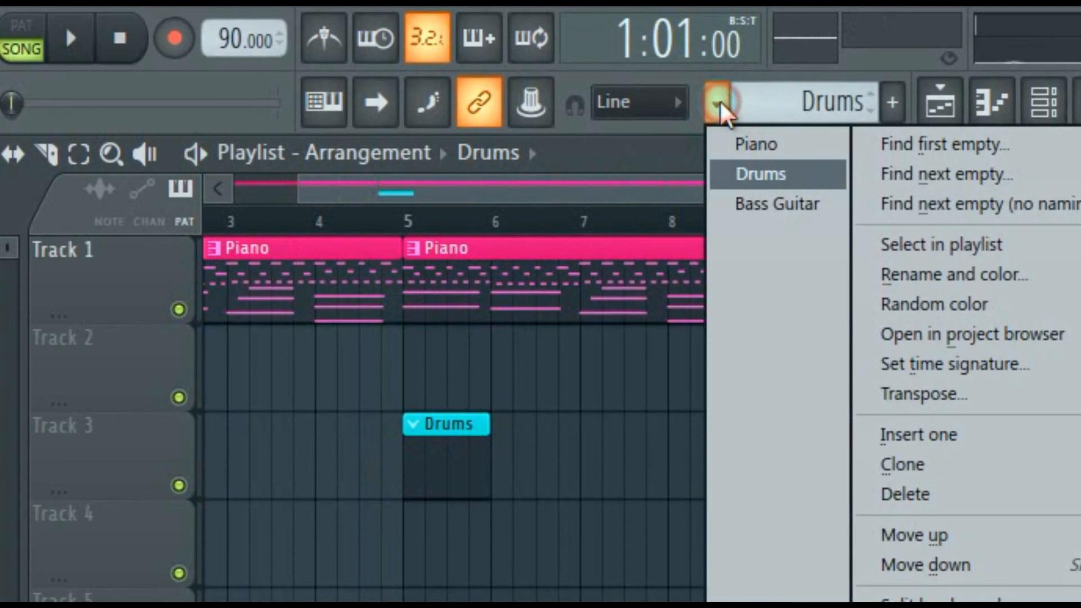
pyautogui.click(758, 169)
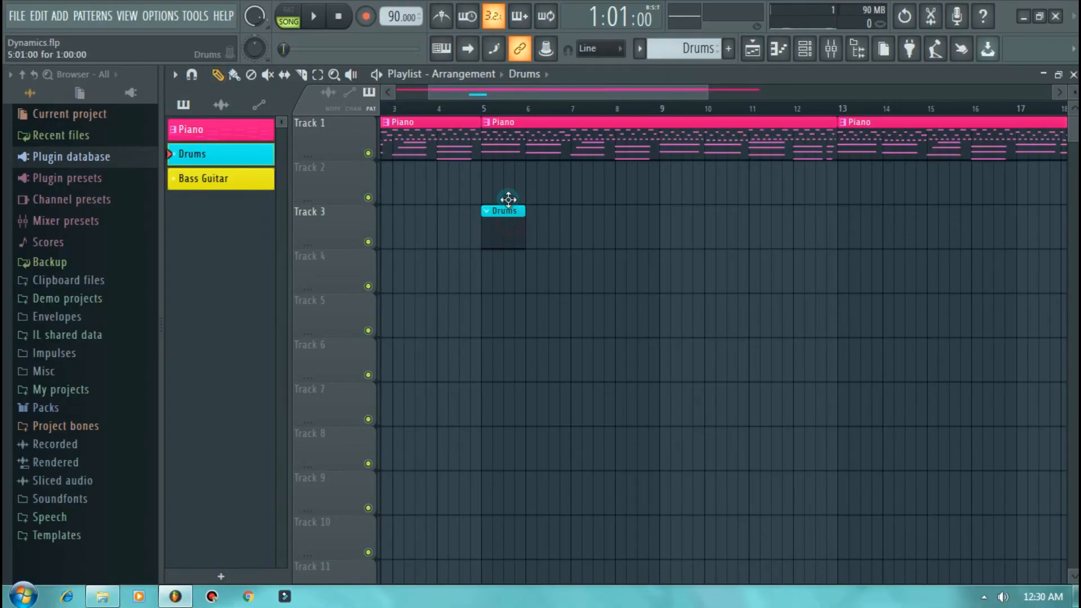
pyautogui.moveTo(508, 199); pyautogui.dragTo(504, 161)
pyautogui.moveTo(505, 219)
pyautogui.mouseDown()
pyautogui.moveTo(502, 234)
pyautogui.moveTo(511, 234)
pyautogui.mouseUp()
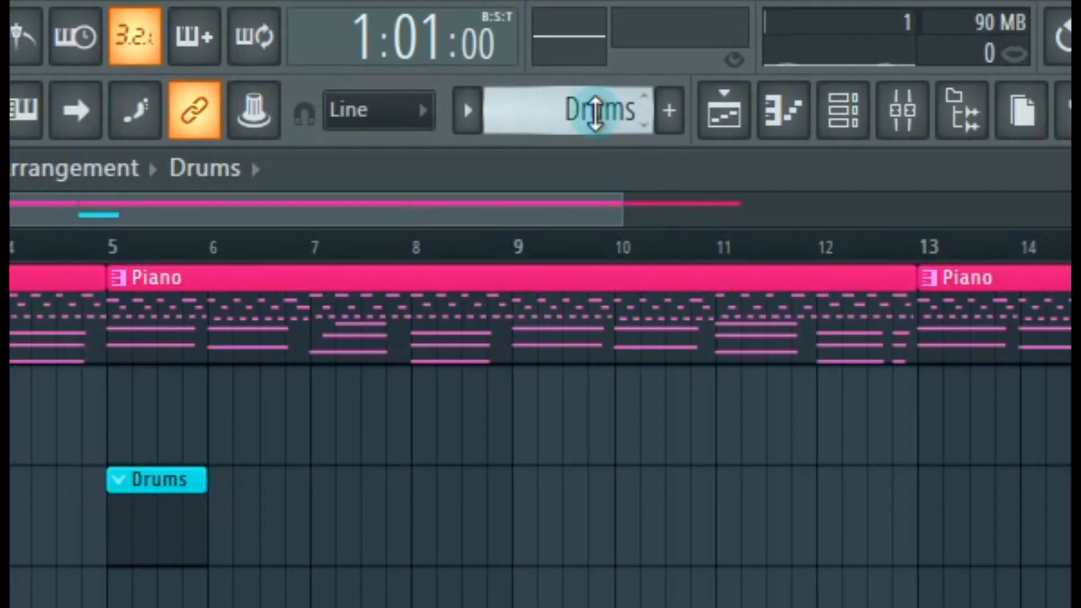
pyautogui.press('F2')
pyautogui.click(367, 78)
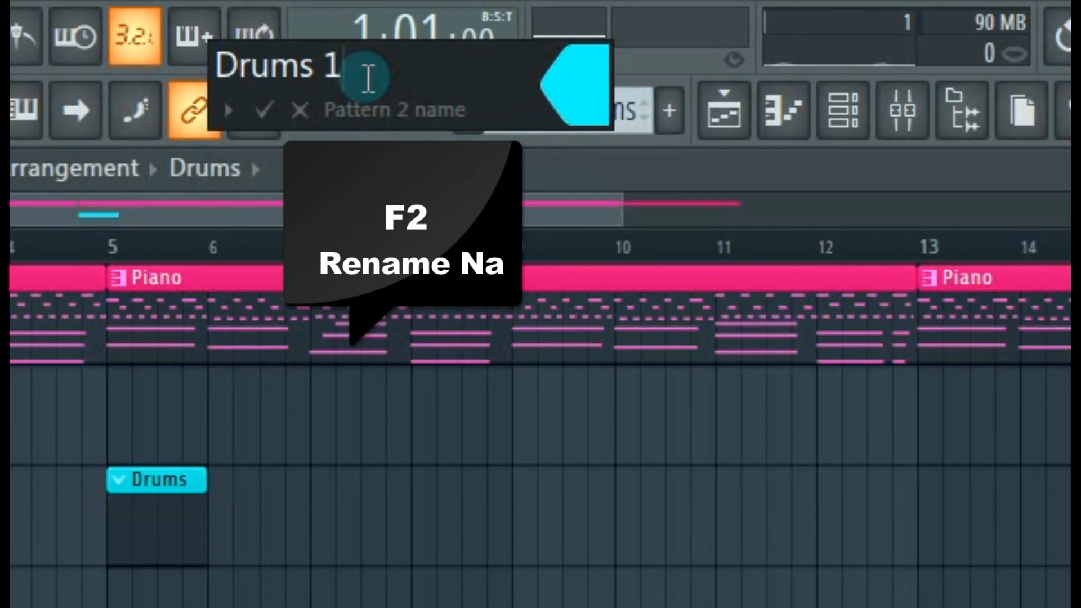
pyautogui.press('Return')
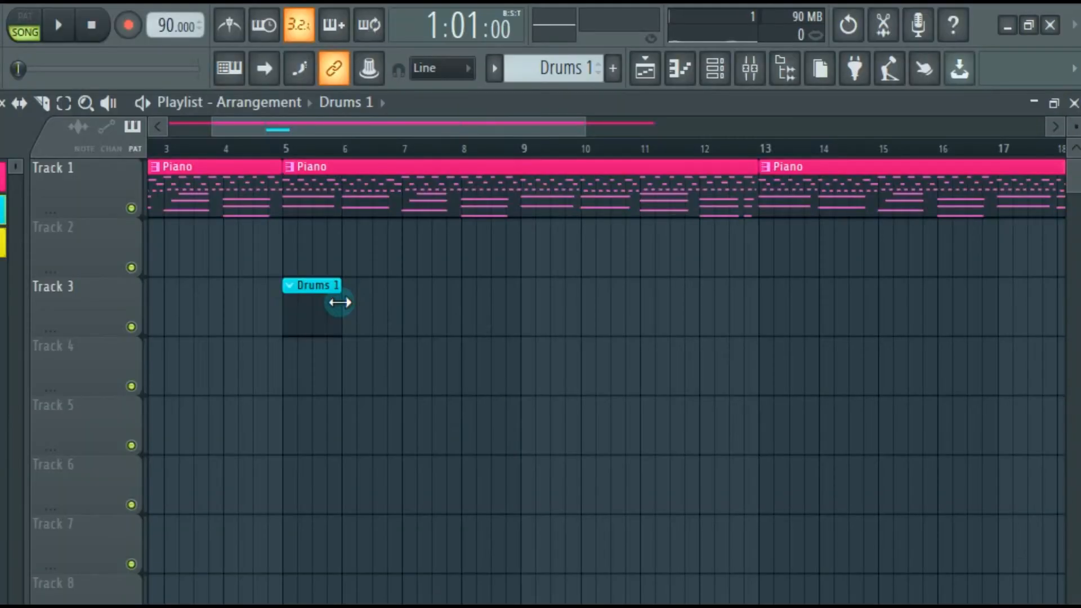
# Extend the Drums 1 clip on Track 3 to bar 13 and set the song position to bar 5
pyautogui.moveTo(340, 302); pyautogui.dragTo(754, 305)
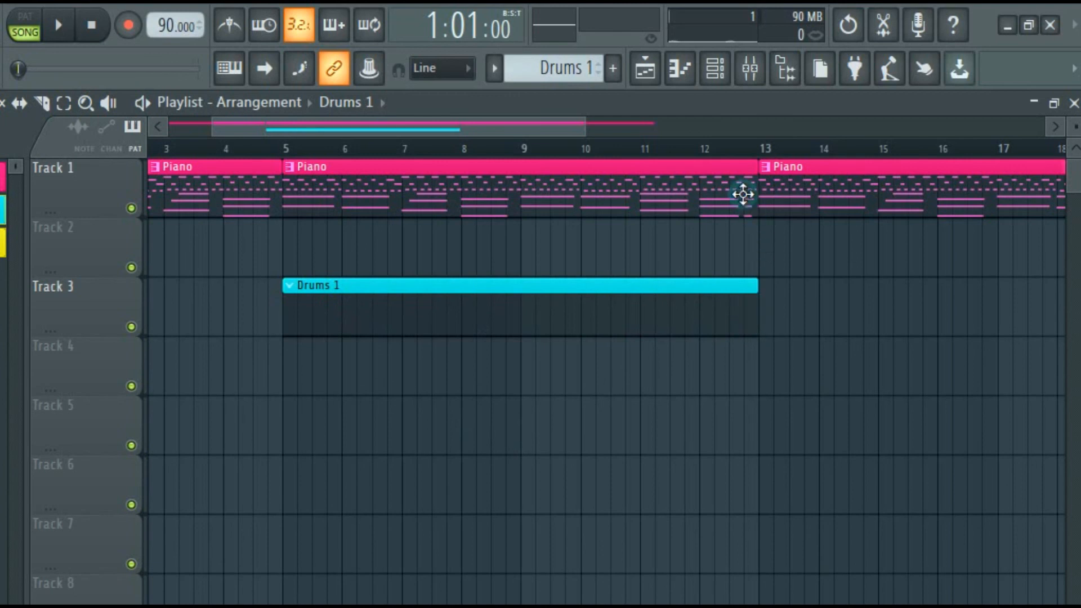
pyautogui.click(286, 150)
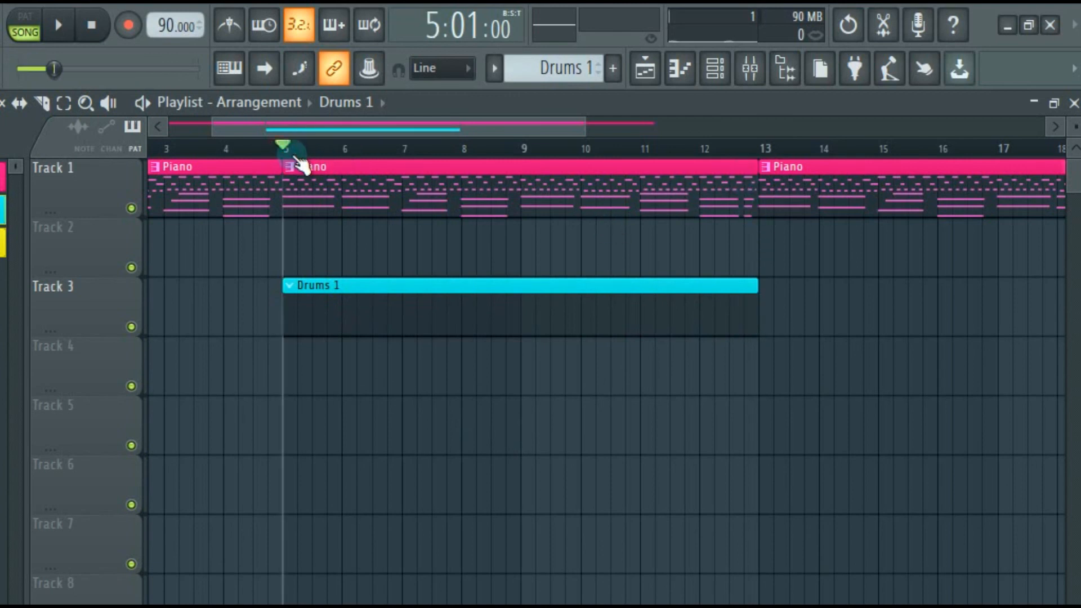
pyautogui.moveTo(293, 166); pyautogui.dragTo(295, 192)
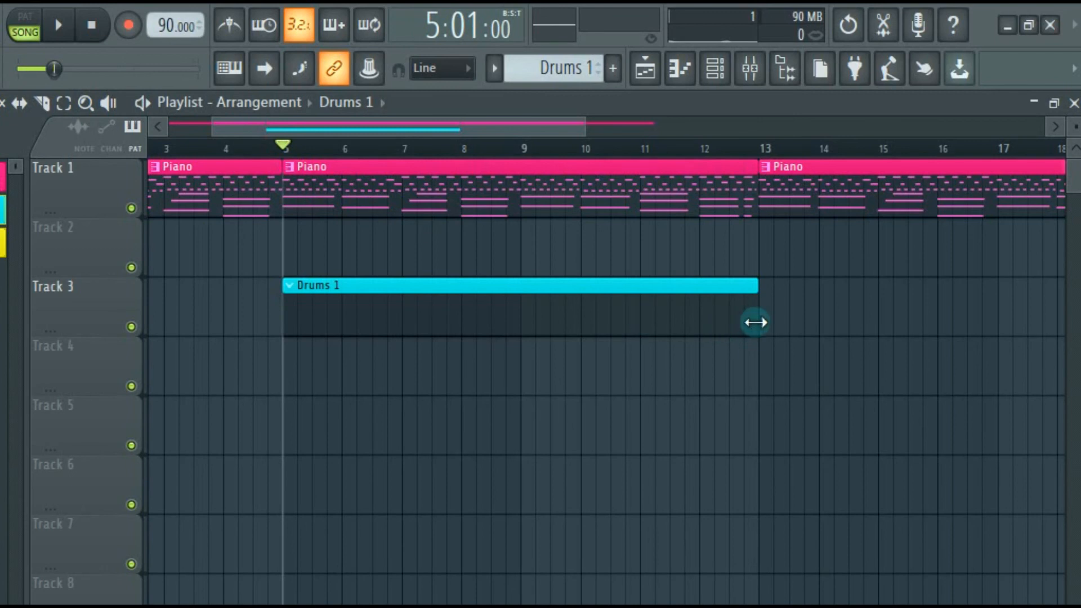
pyautogui.moveTo(754, 322); pyautogui.dragTo(754, 355)
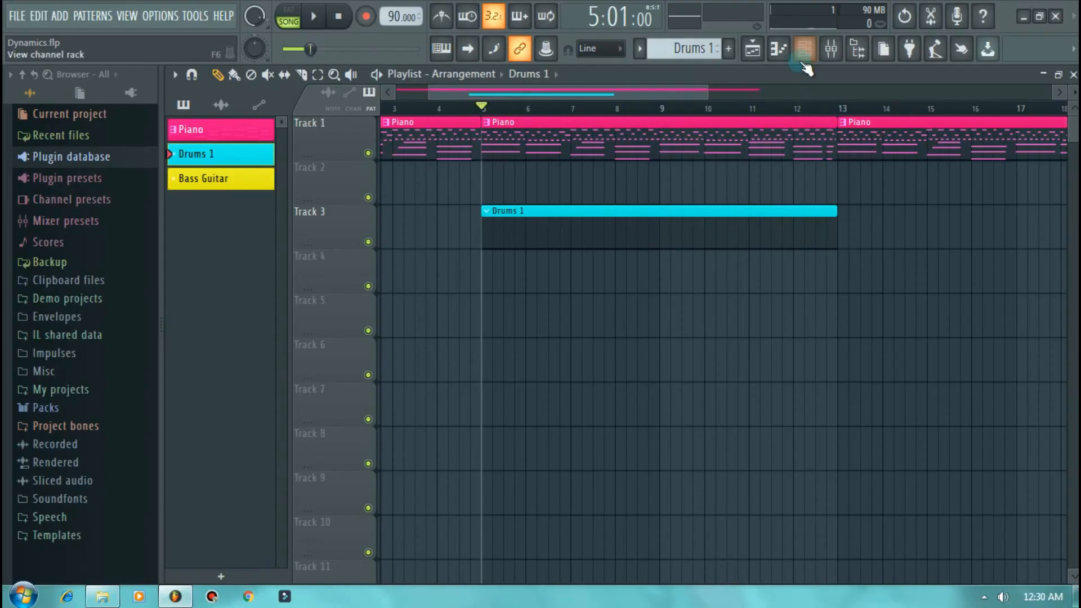
# Open and widen the channel rack, put a Kick on step 1 and a Snare on step 5, and audition the beat
pyautogui.click(716, 76)
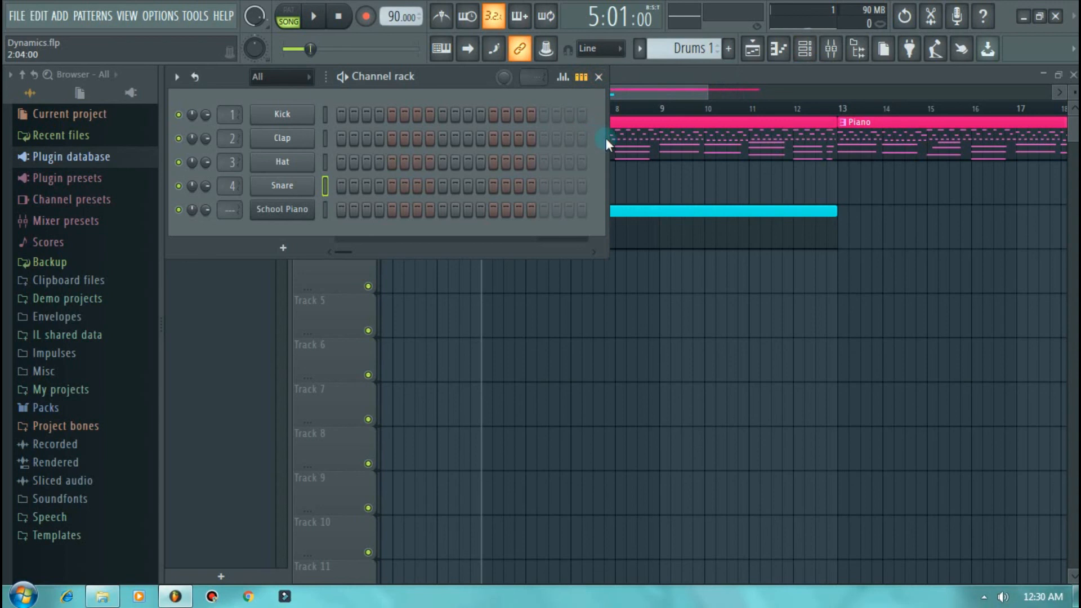
pyautogui.moveTo(637, 138); pyautogui.dragTo(806, 179)
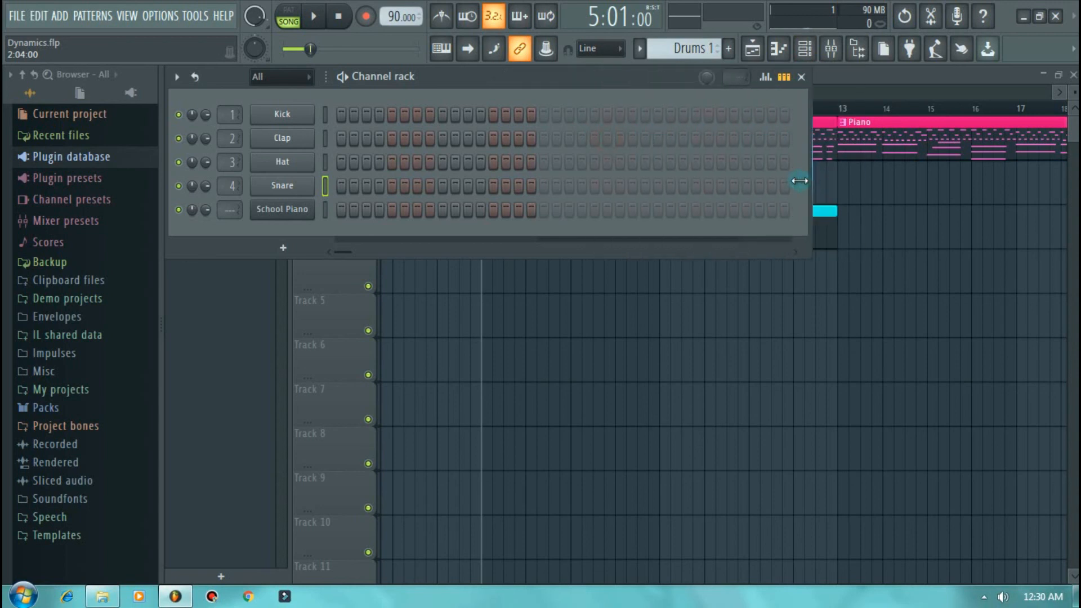
pyautogui.press('space')
pyautogui.click(342, 113)
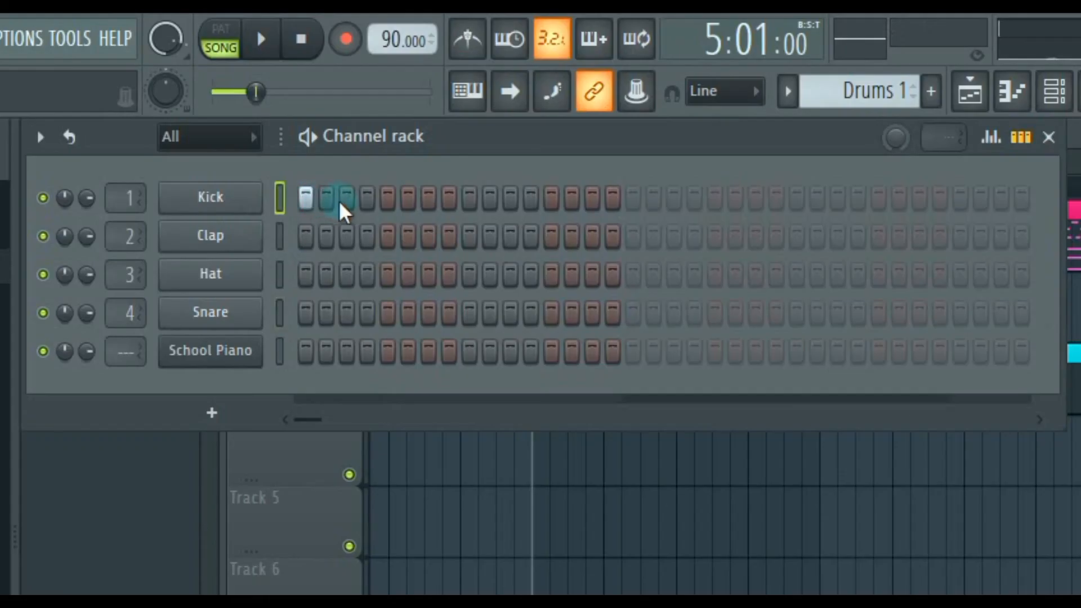
pyautogui.press('space')
pyautogui.press('space')
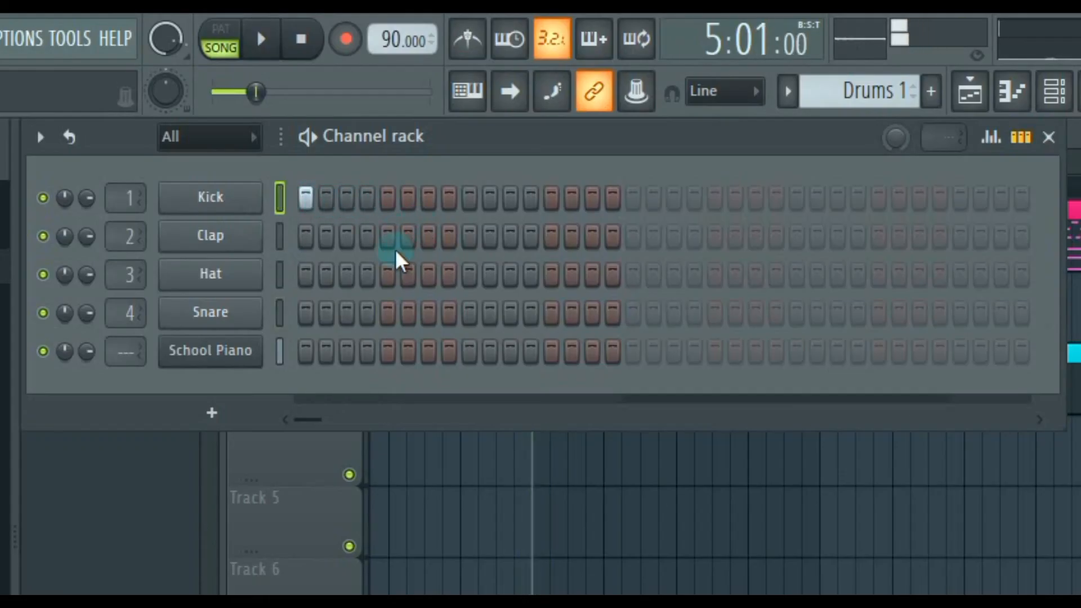
pyautogui.click(386, 314)
pyautogui.press('space')
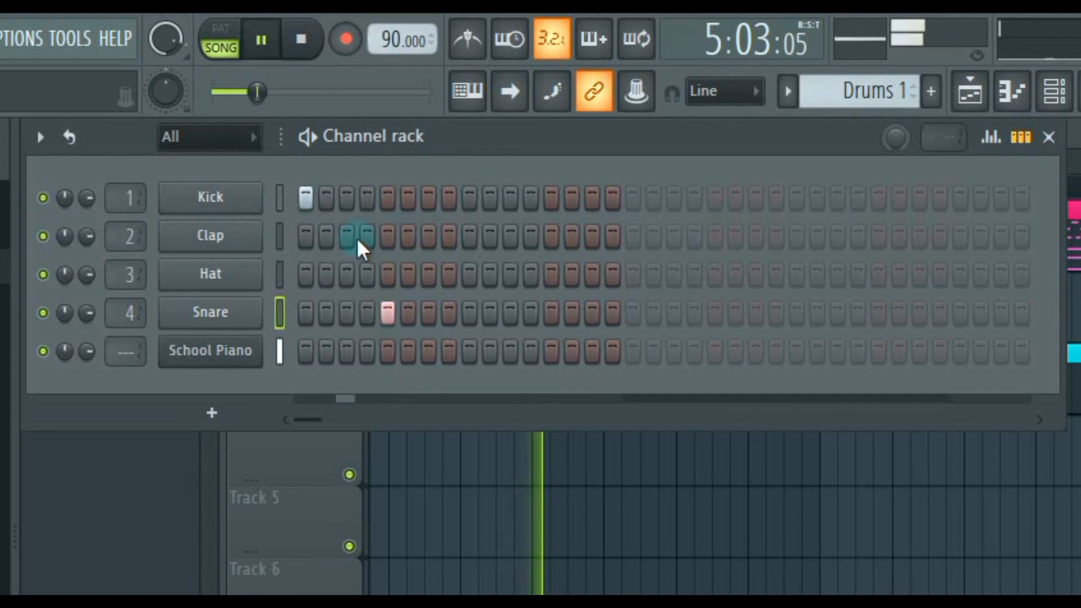
pyautogui.press('space')
# Add a Kick hit on step 3 of Drums 1 and audition it repeatedly against the piano from bar 5
pyautogui.click(346, 199)
pyautogui.press('space')
pyautogui.press('space')
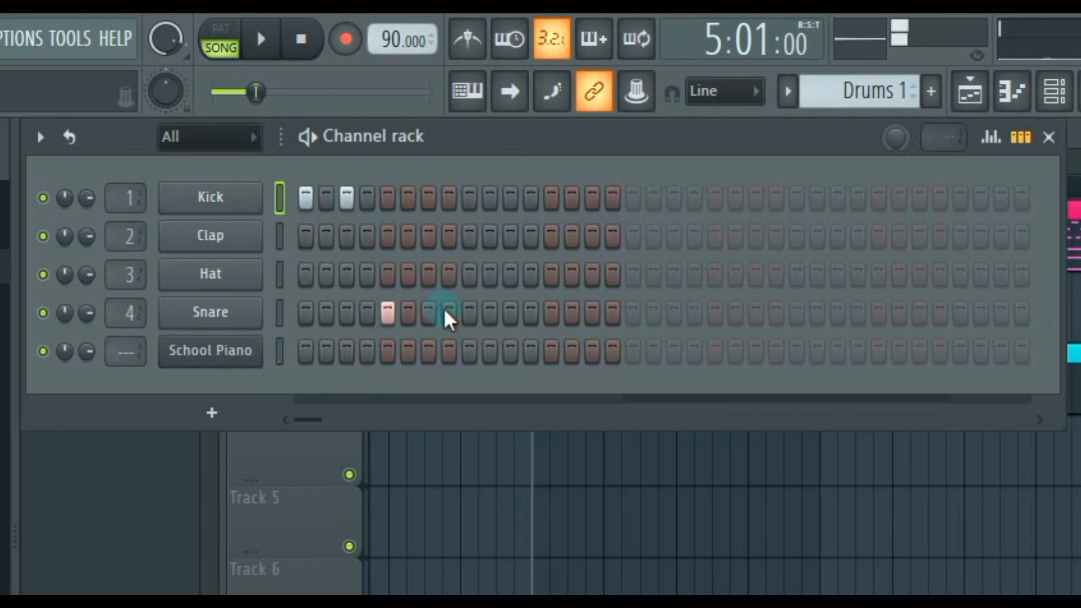
pyautogui.press('space')
pyautogui.press('space')
pyautogui.press('space')
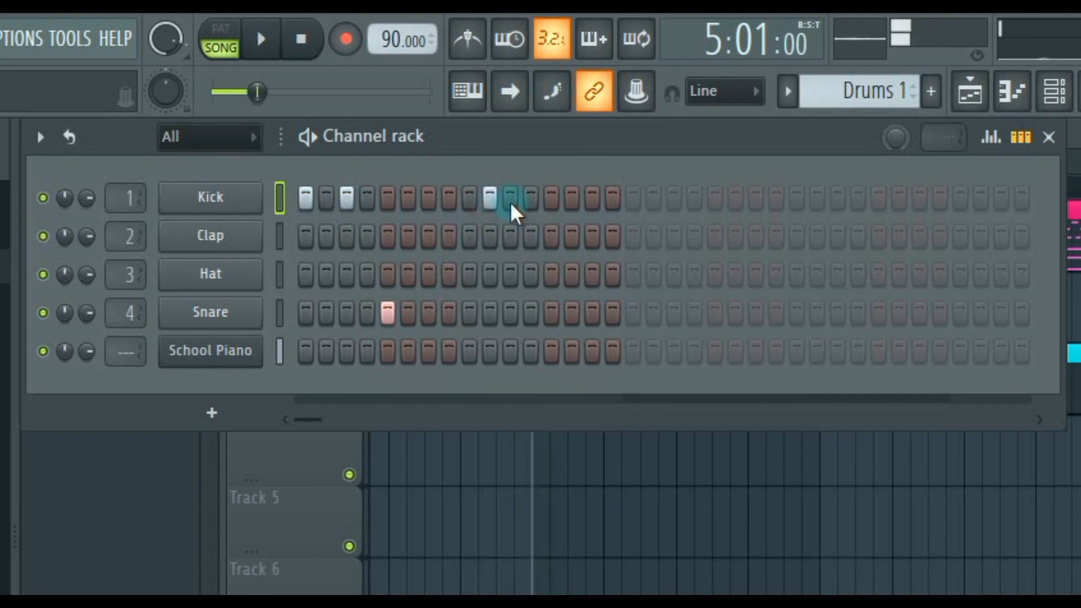
pyautogui.press('space')
# Add a Kick hit on step 8 and play the section from bar 5 to check it
pyautogui.click(434, 197)
pyautogui.press('space')
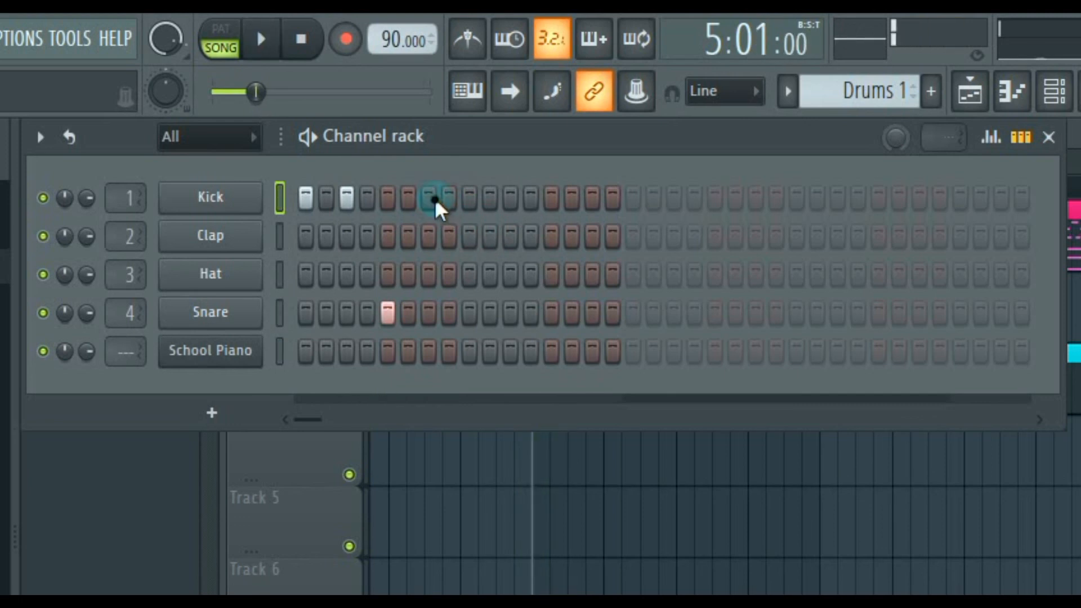
pyautogui.click(448, 197)
pyautogui.press('space')
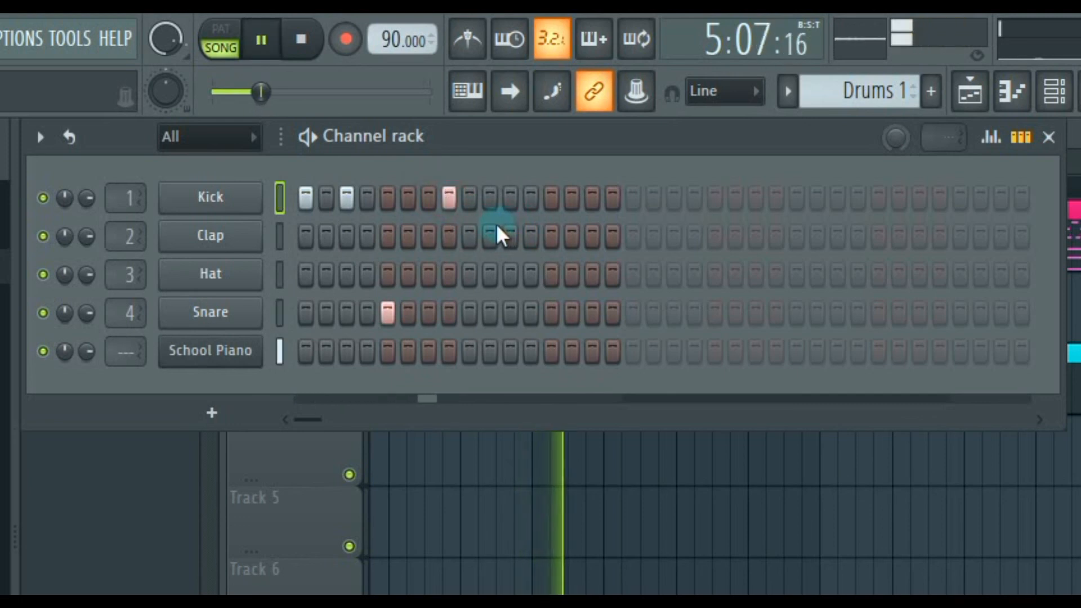
pyautogui.press('space')
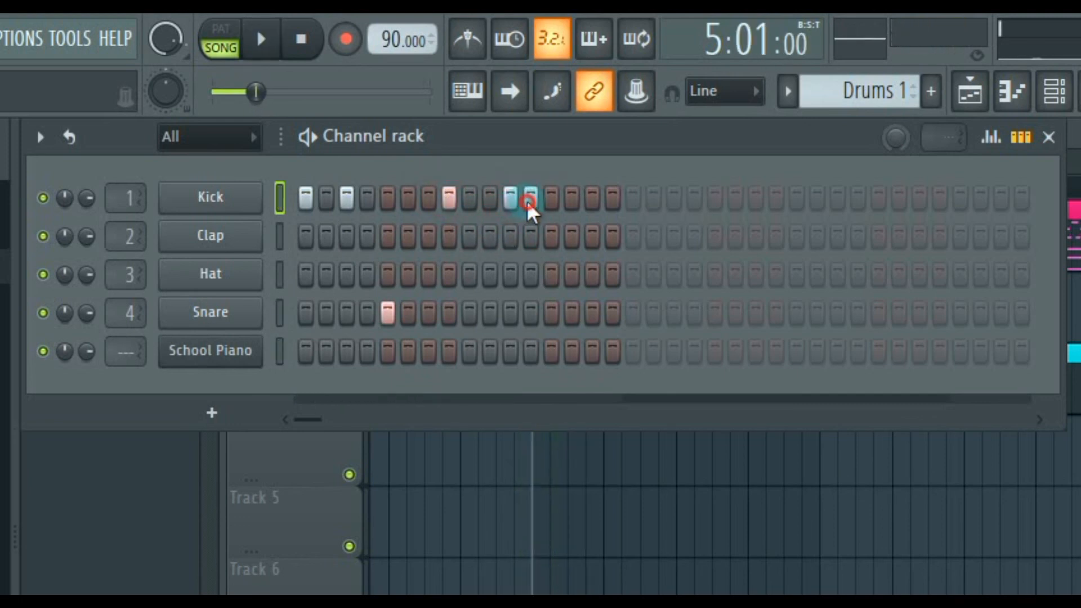
# Add a Snare hit on step 13, set the second-half Kick hits to steps 10 and 11, and audition the groove
pyautogui.click(550, 312)
pyautogui.press('space')
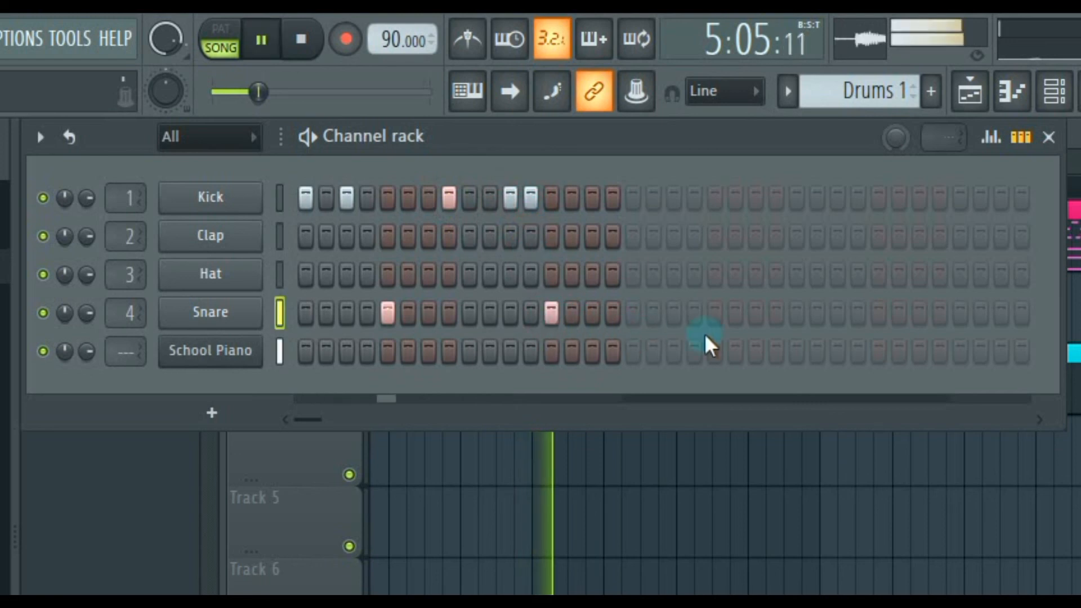
pyautogui.press('space')
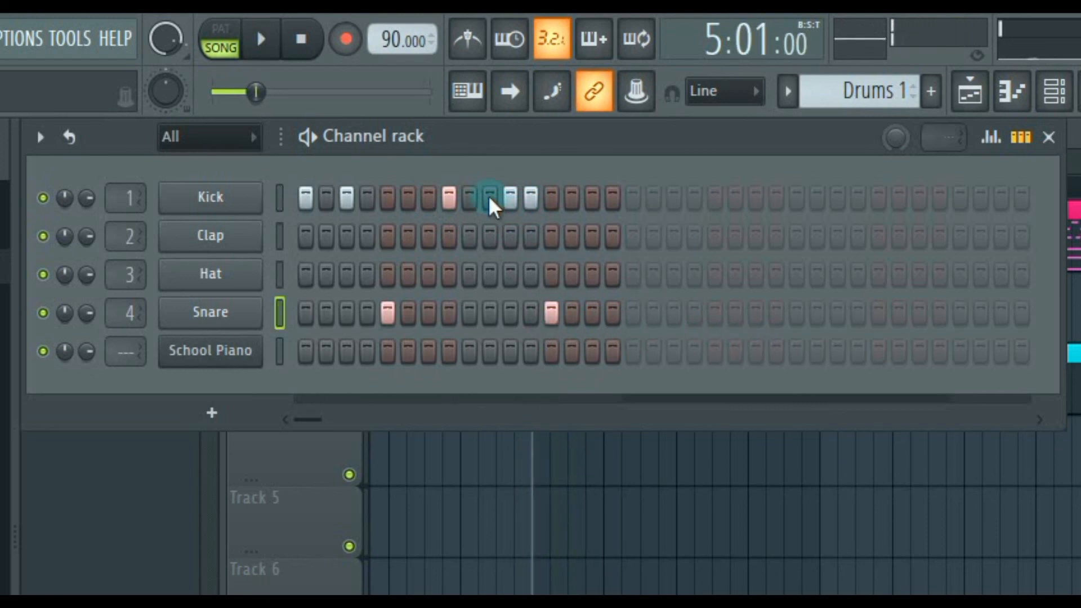
pyautogui.click(530, 196)
pyautogui.press('space')
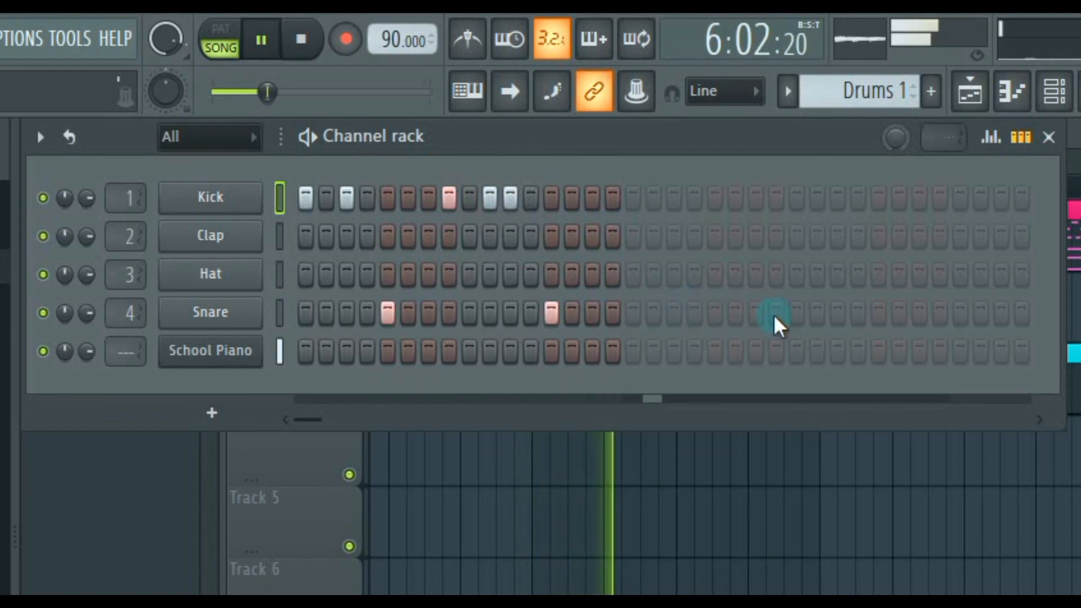
pyautogui.press('space')
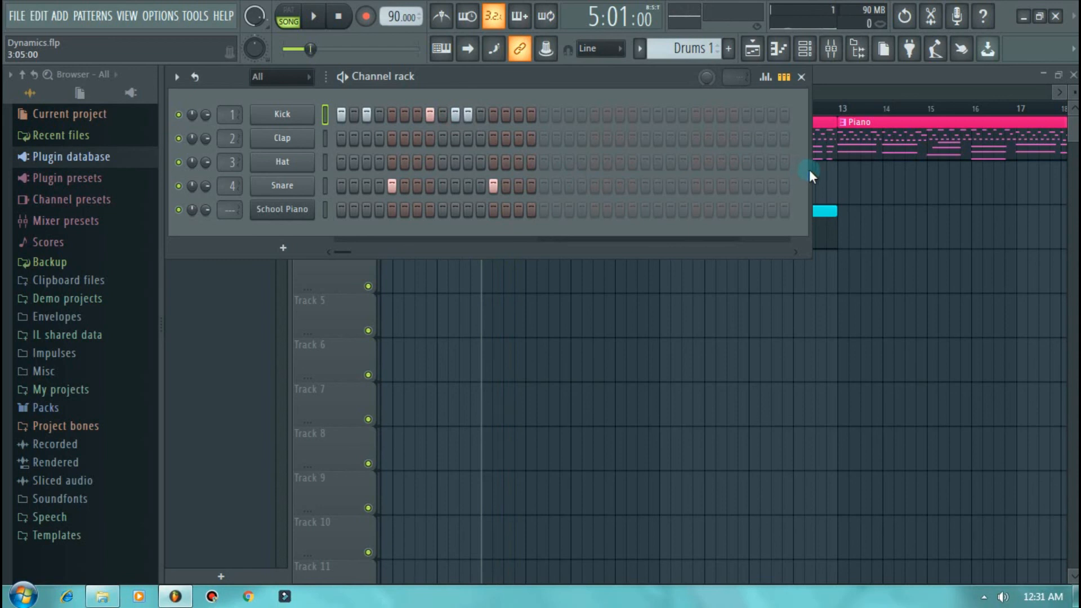
# Narrow the channel rack, add Hat hits on every odd step from 1 to 15, and audition the pattern from bar 5
pyautogui.moveTo(809, 170); pyautogui.dragTo(566, 168)
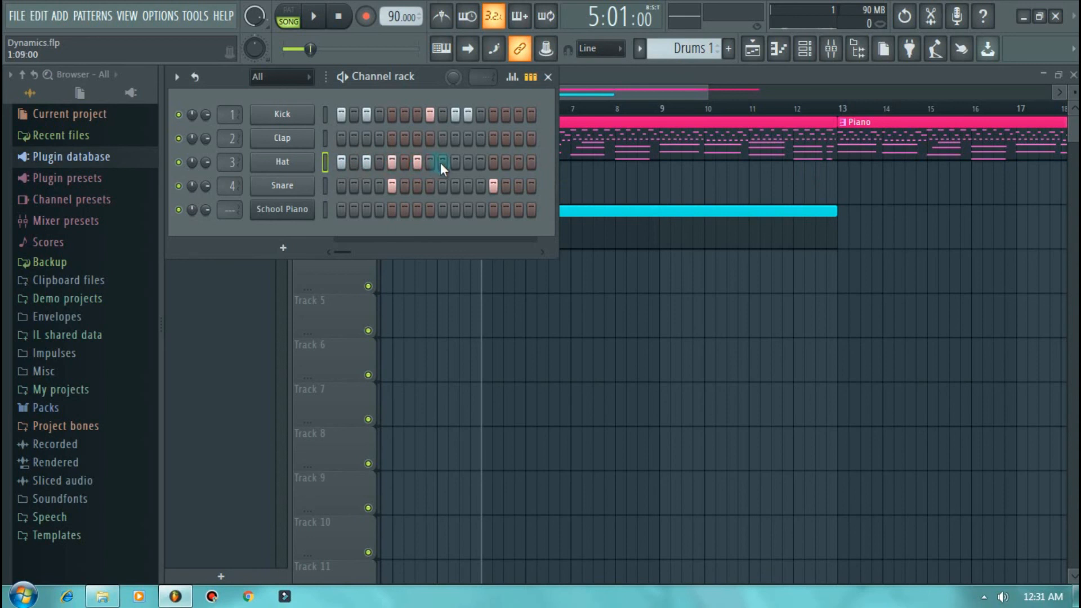
pyautogui.click(519, 162)
pyautogui.press('space')
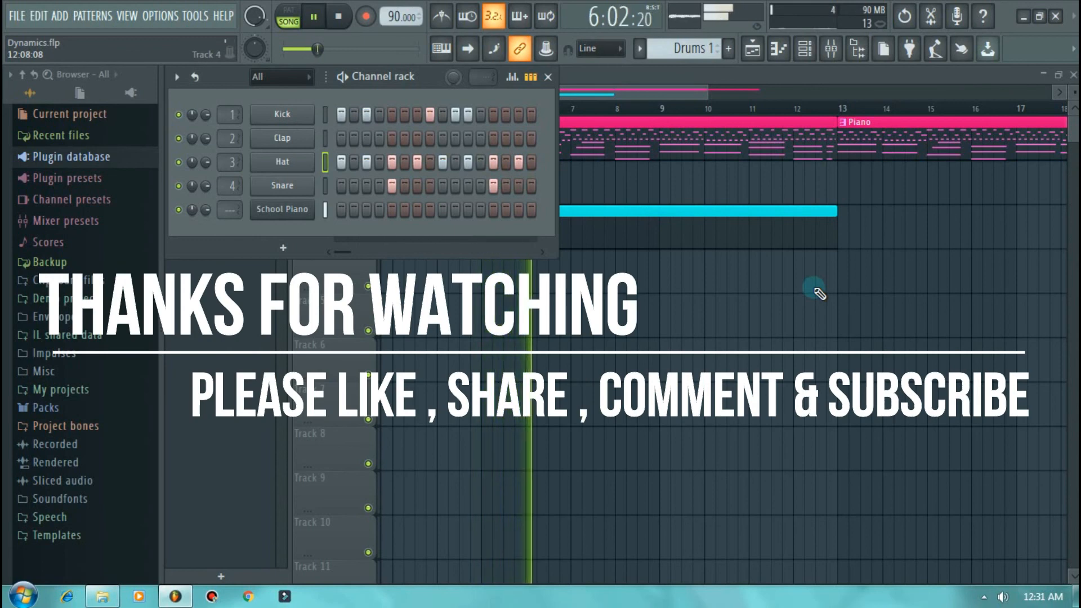
pyautogui.press('space')
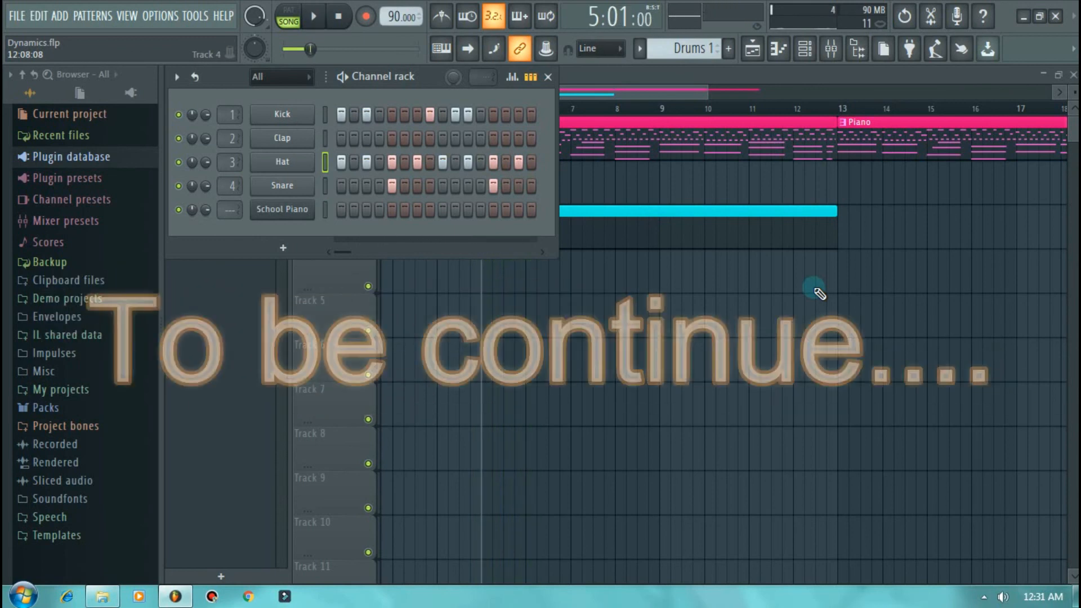